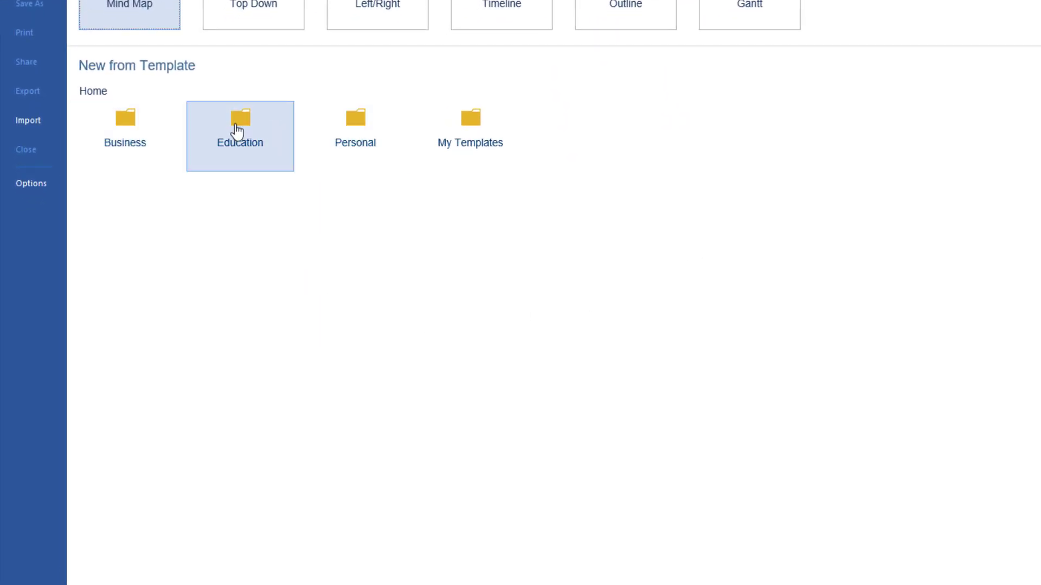
# Step: Open the Lab Report template from the Education Science templates to view it, and close it
pyautogui.click(236, 130)
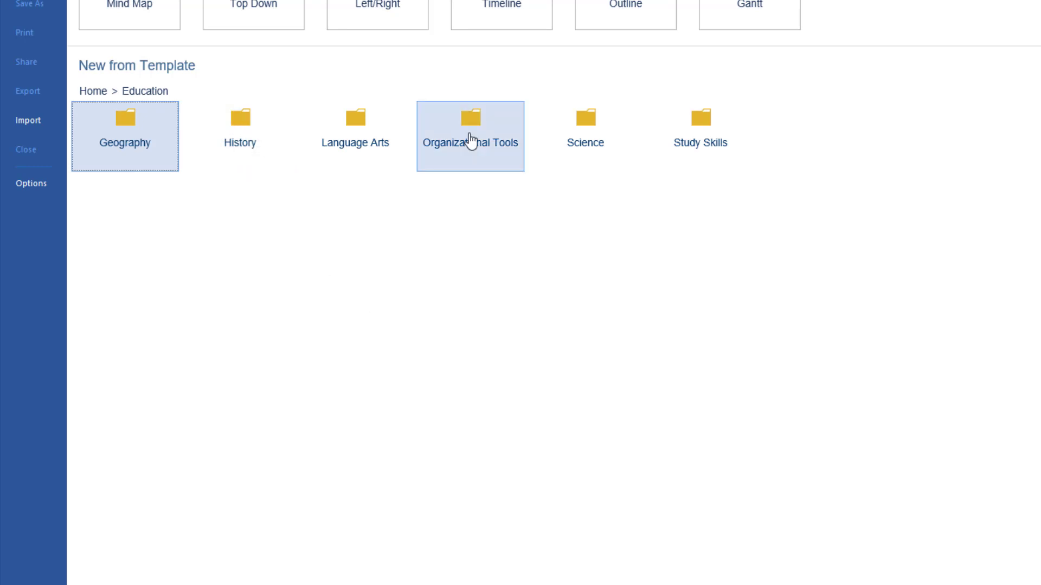
pyautogui.click(579, 128)
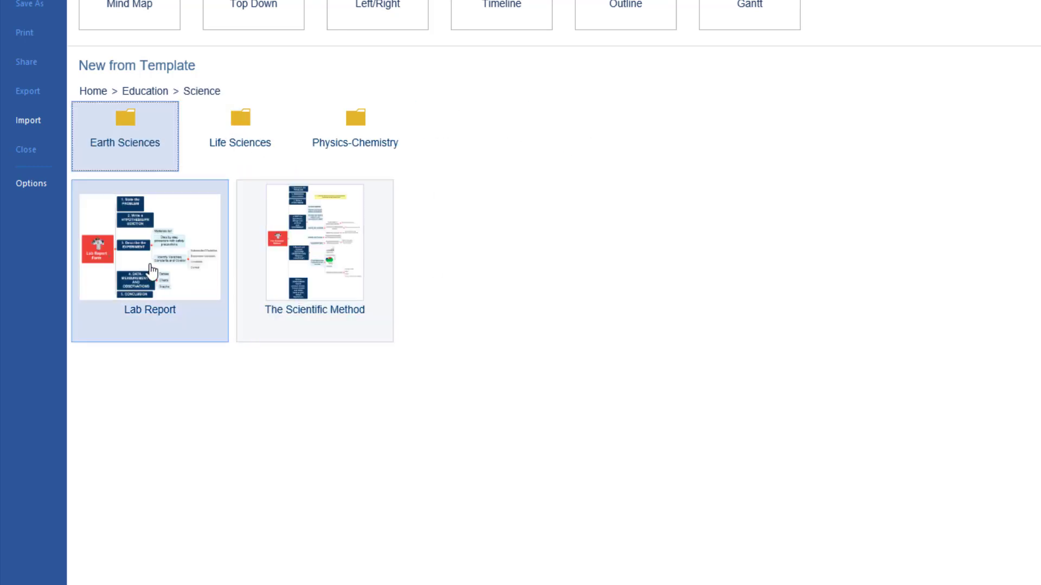
pyautogui.click(145, 268)
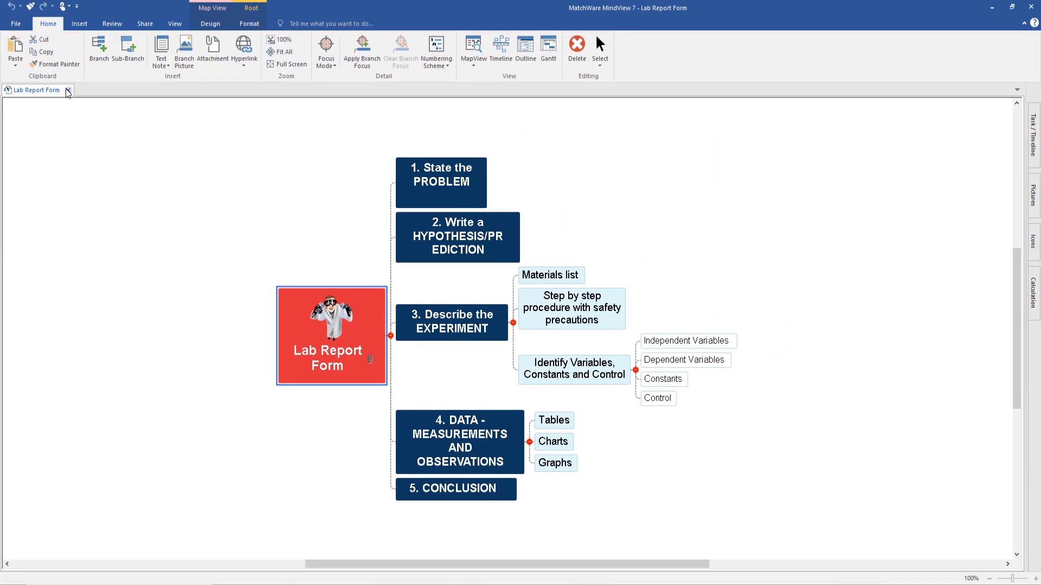
pyautogui.click(69, 91)
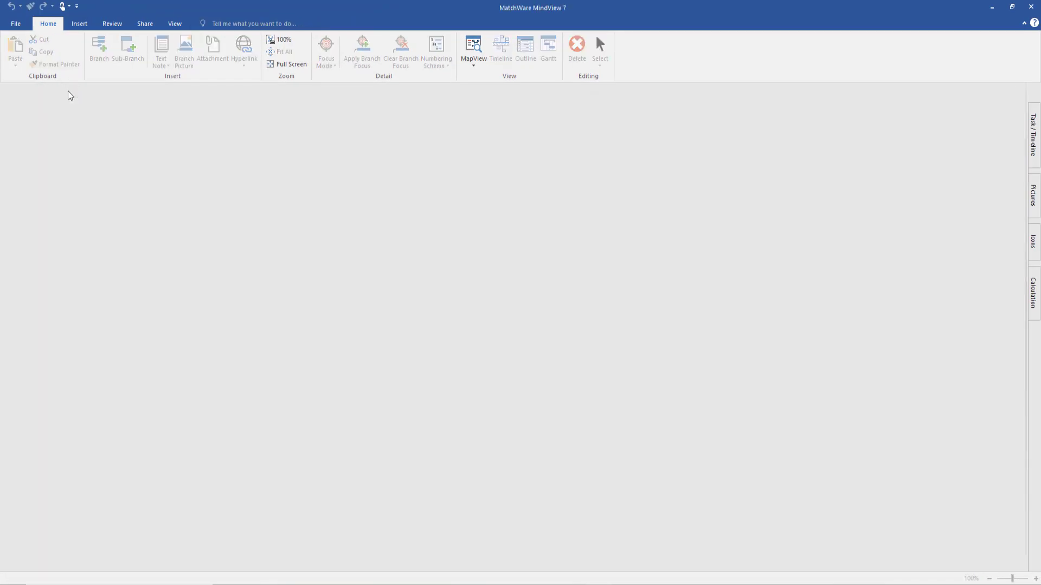
# Step: Create a new blank document with the Mind Map layout
pyautogui.click(14, 24)
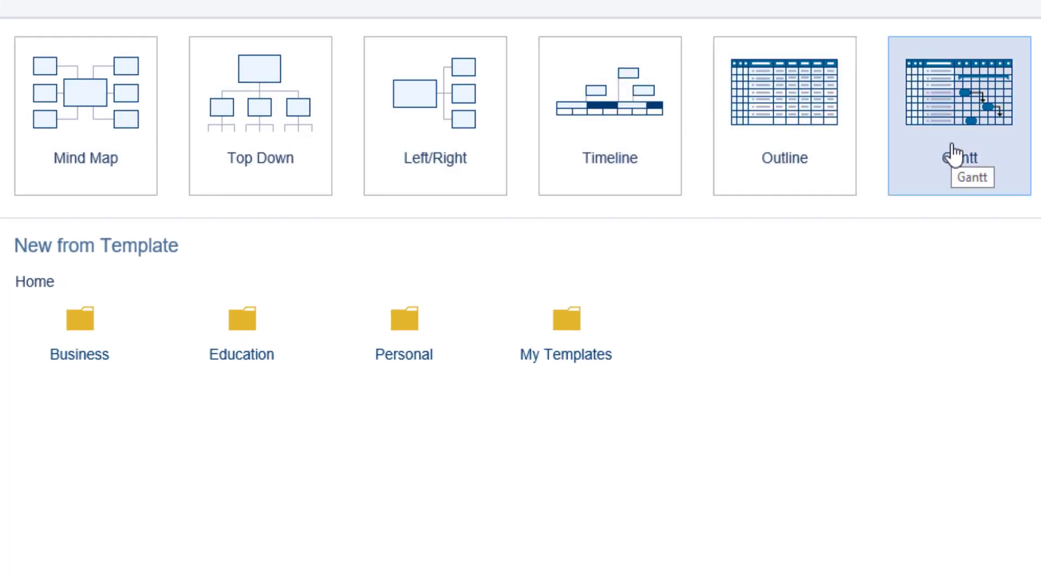
pyautogui.click(139, 190)
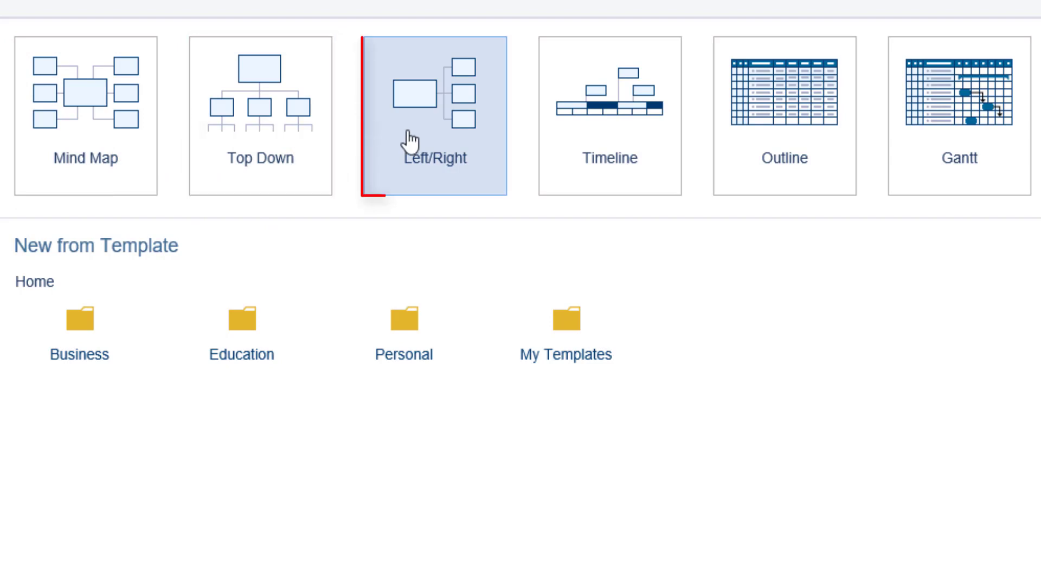
pyautogui.click(76, 108)
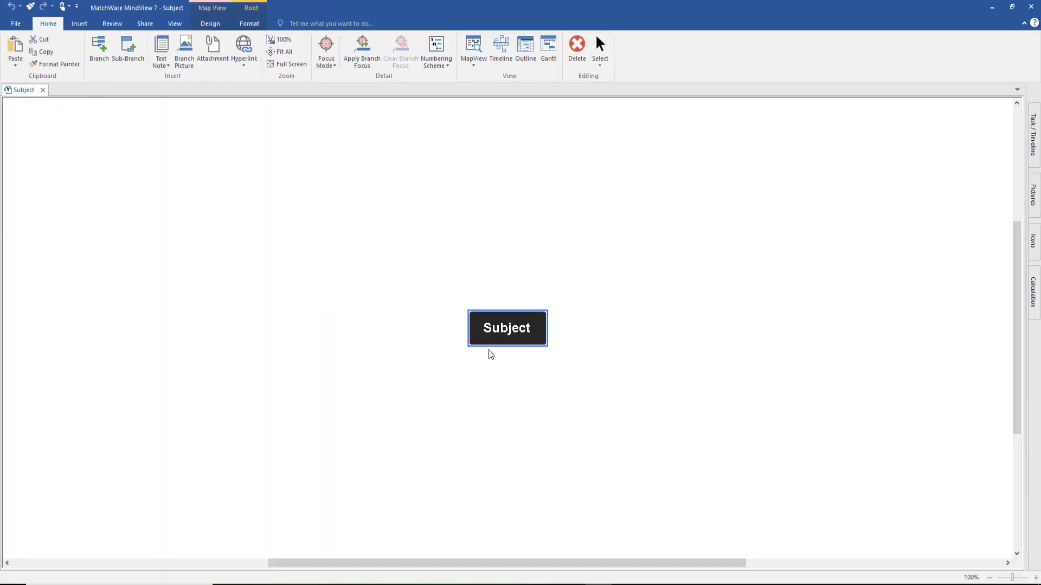
# Step: Rename the central topic of the mind map as History
pyautogui.doubleClick(510, 332)
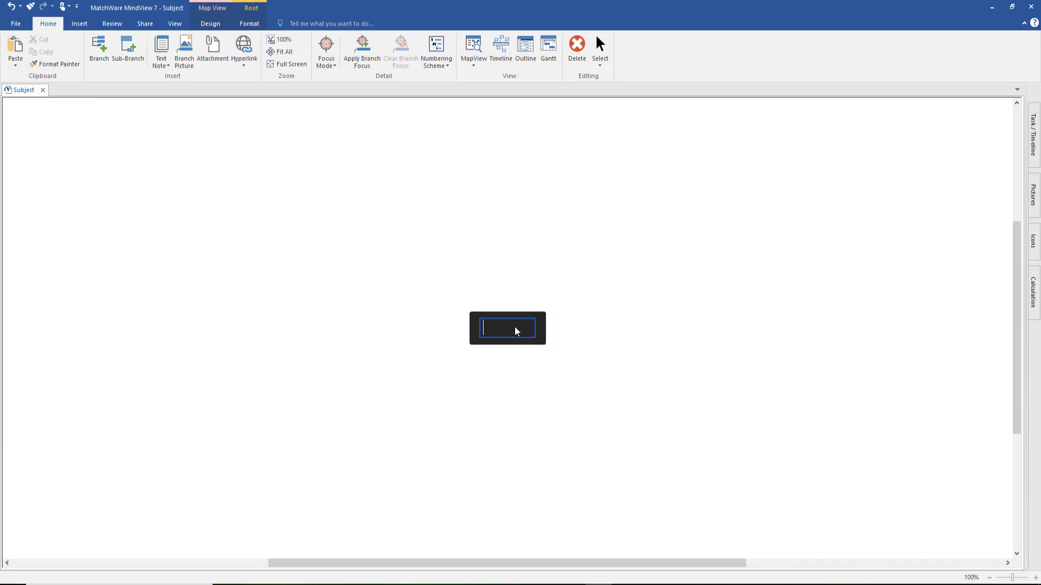
pyautogui.write('history')
pyautogui.click(577, 331)
pyautogui.click(524, 335)
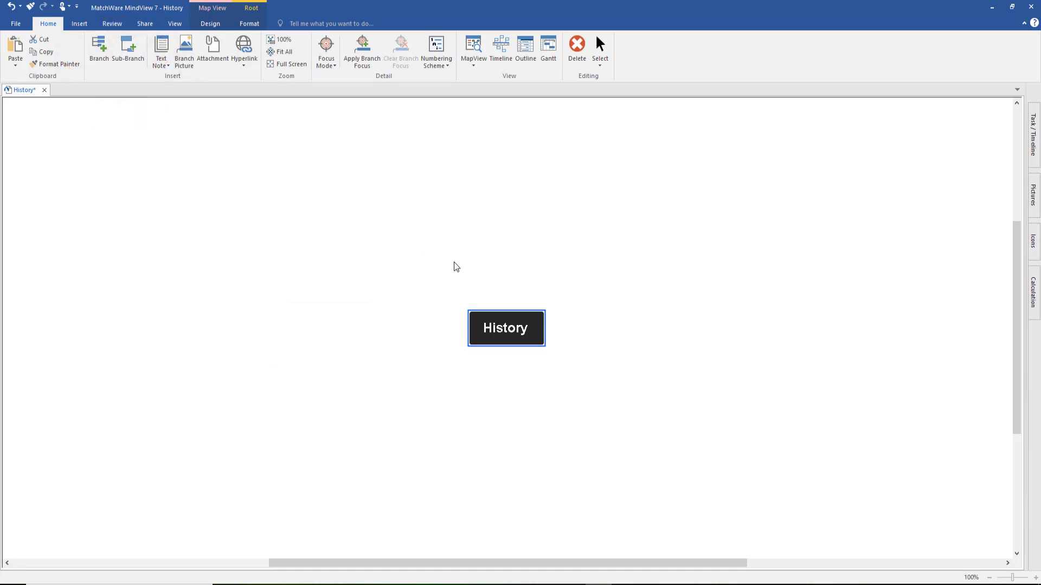
# Step: Add a main branch to the History topic with the text "Early dinasaur age"
pyautogui.press('Return')
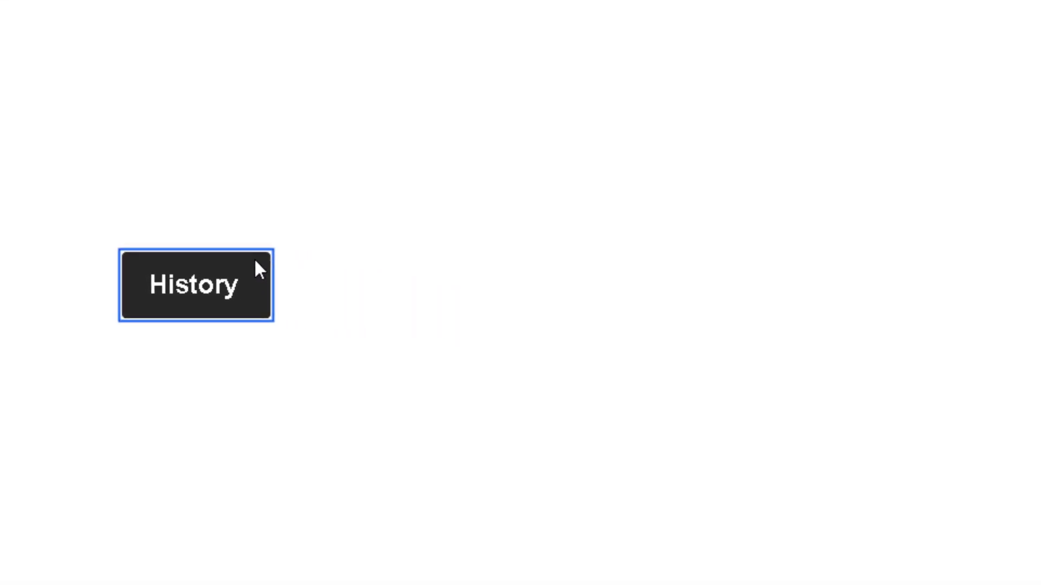
pyautogui.press('Insert')
pyautogui.doubleClick(334, 233)
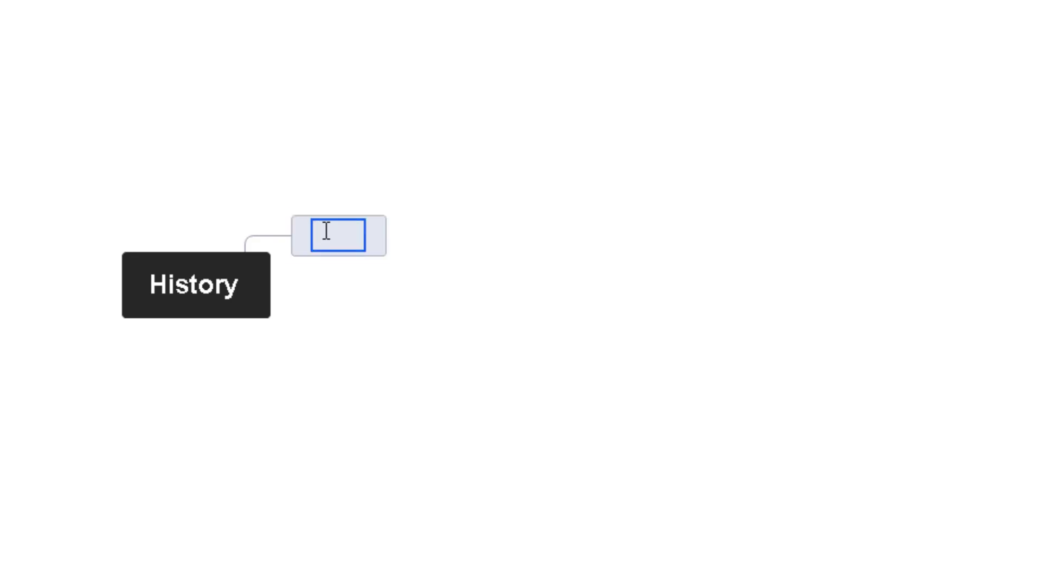
pyautogui.write('Early ')
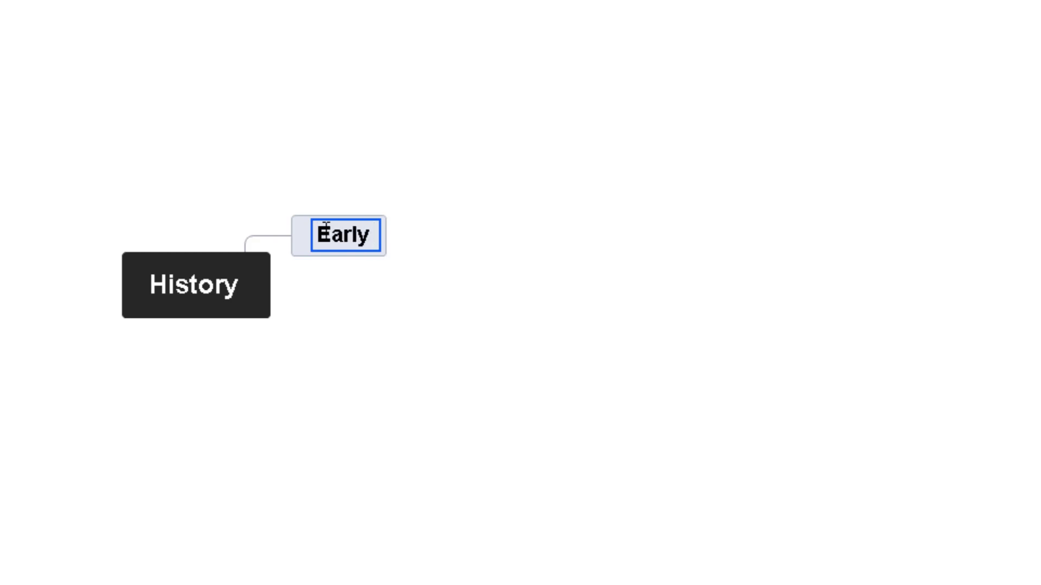
pyautogui.write('dinasaur age')
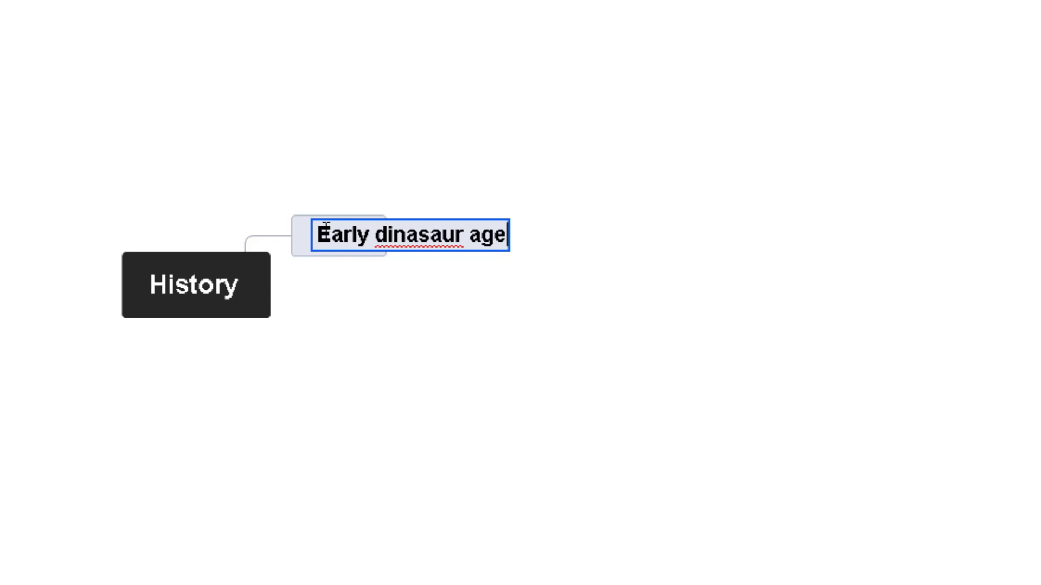
# Step: Correct the misspelled word in the first branch to "dinosaur" using the spelling suggestions
pyautogui.rightClick(421, 234)
pyautogui.moveTo(461, 248)
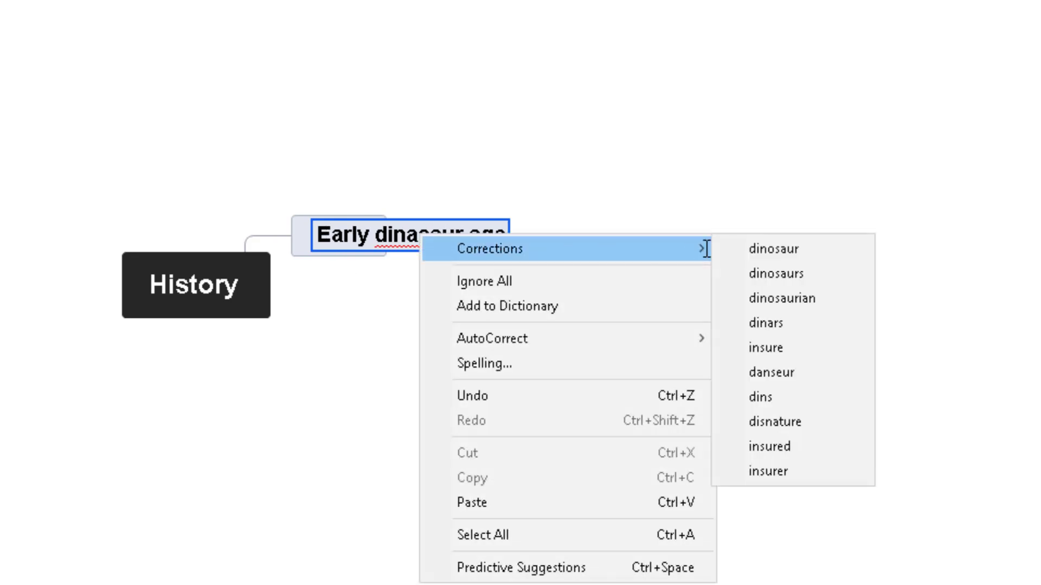
pyautogui.click(774, 248)
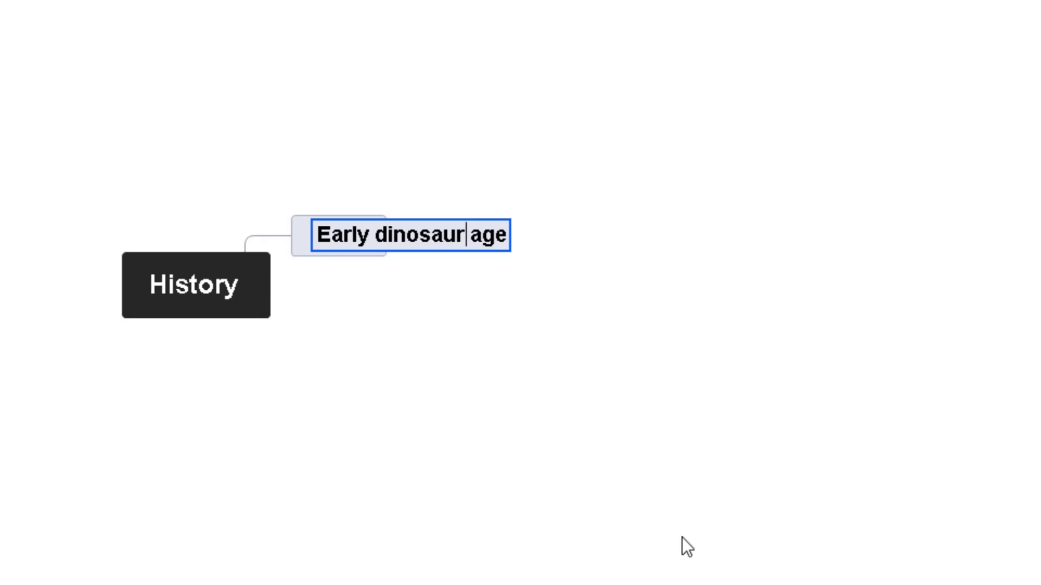
pyautogui.click(537, 255)
pyautogui.click(477, 237)
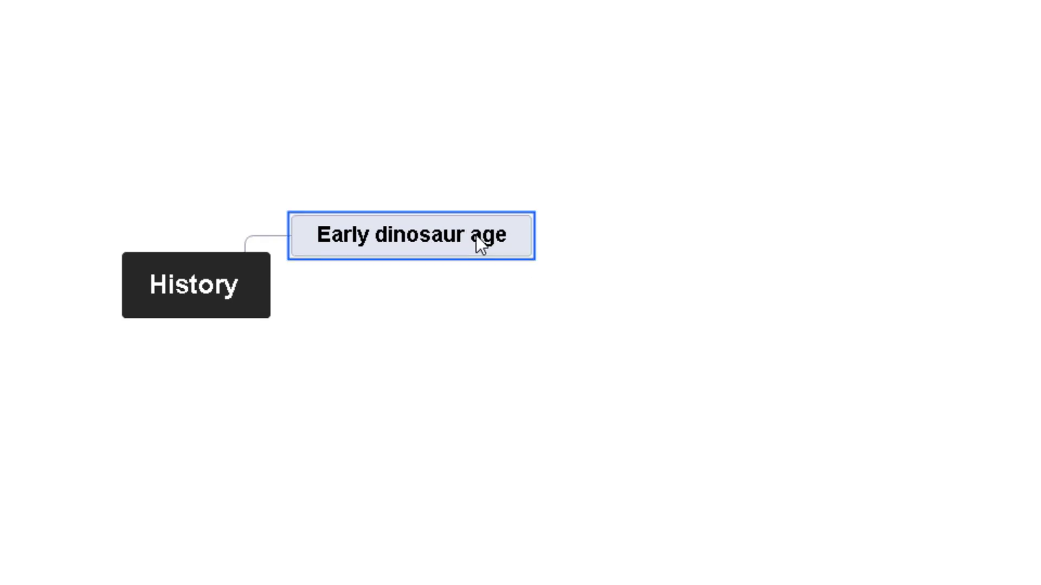
# Step: Add a second main branch to History named "Late dinosaur age"
pyautogui.click(261, 309)
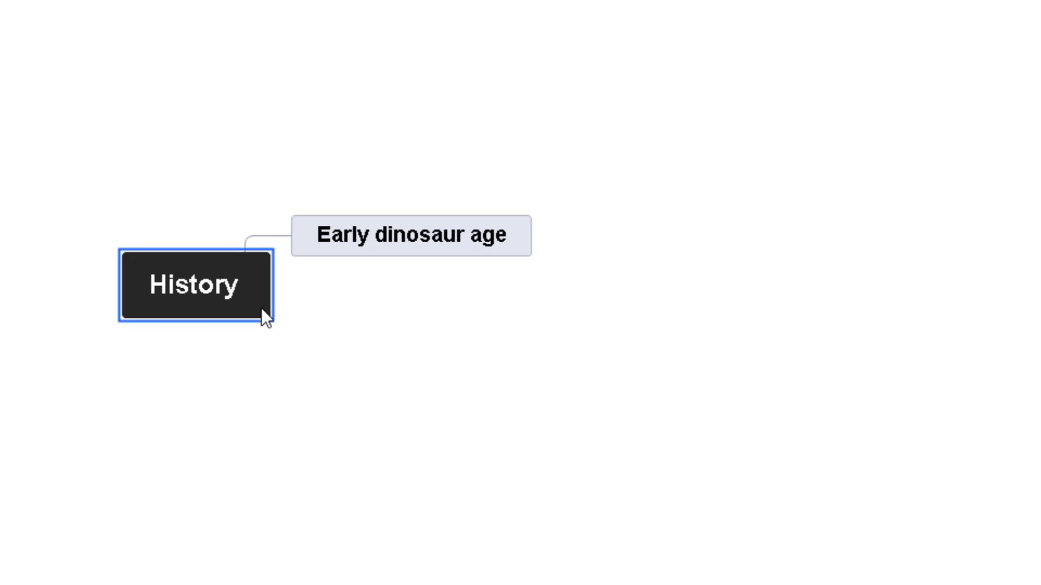
pyautogui.press('Tab')
pyautogui.write('Late dinosaur ')
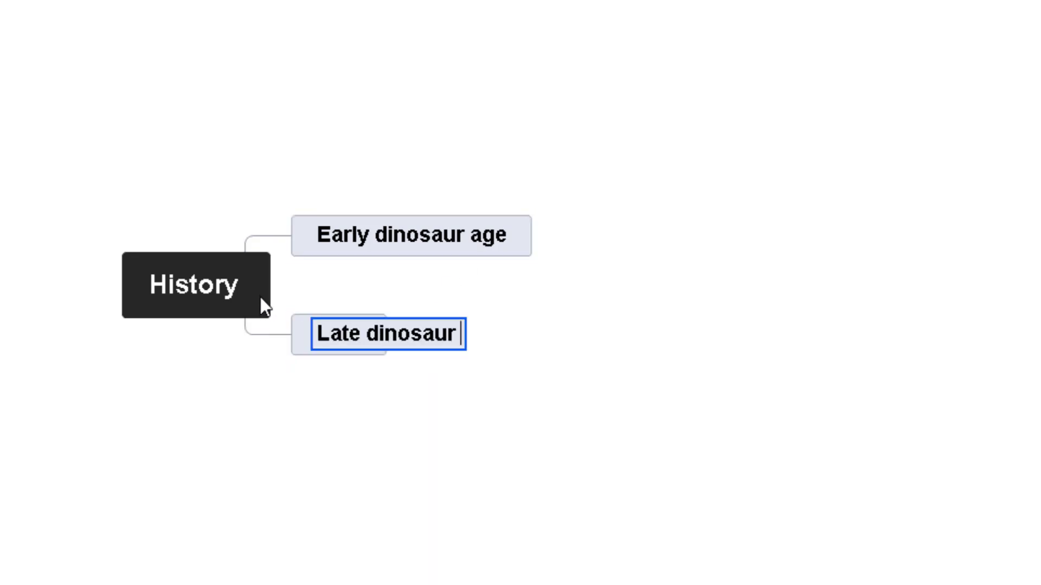
pyautogui.write('age')
pyautogui.click(364, 442)
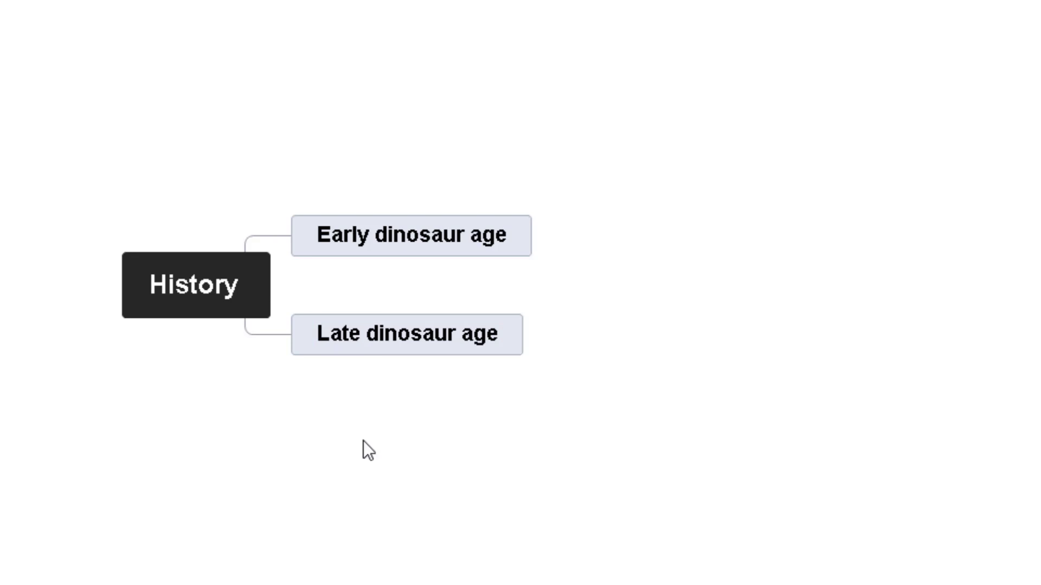
# Step: Add a sub-branch named "Years" to the "Early dinosaur age" branch
pyautogui.click(163, 284)
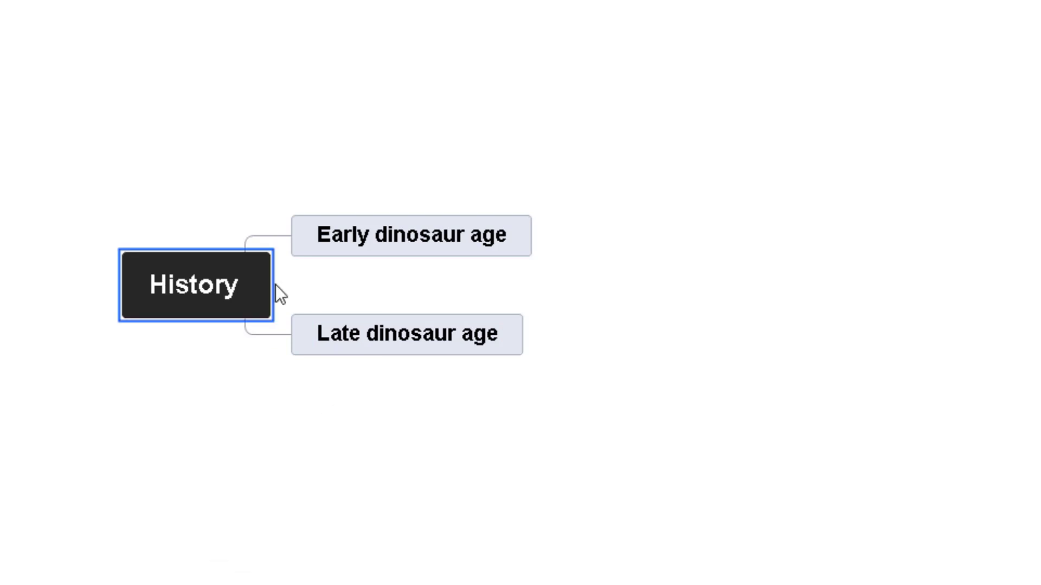
pyautogui.click(506, 230)
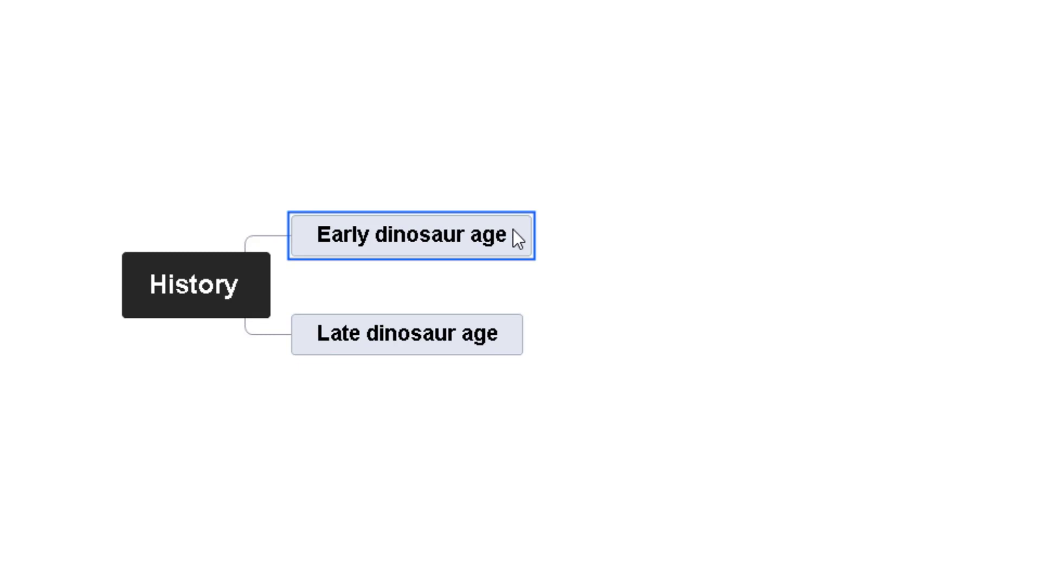
pyautogui.press('Tab')
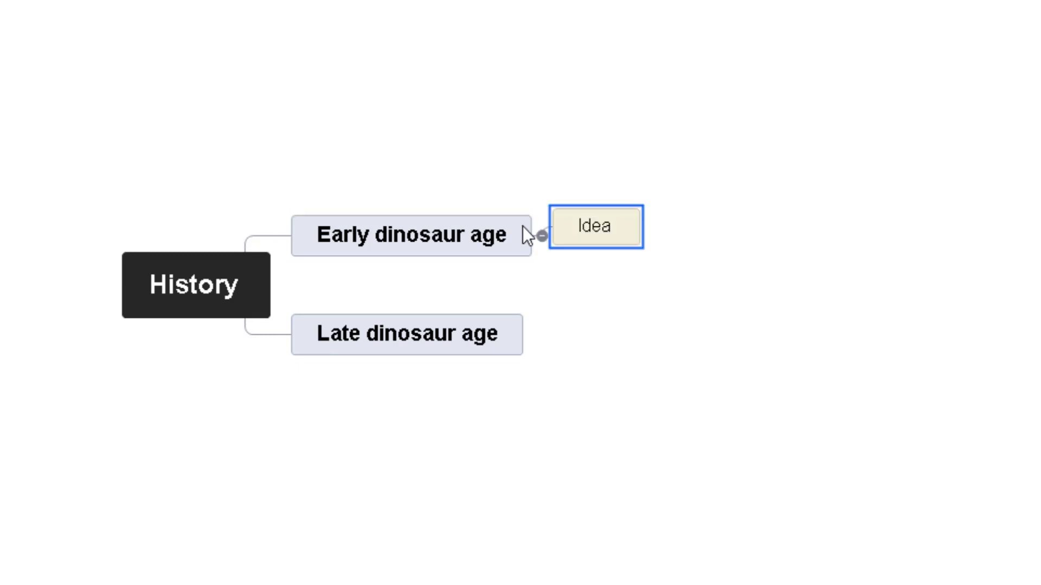
pyautogui.doubleClick(593, 225)
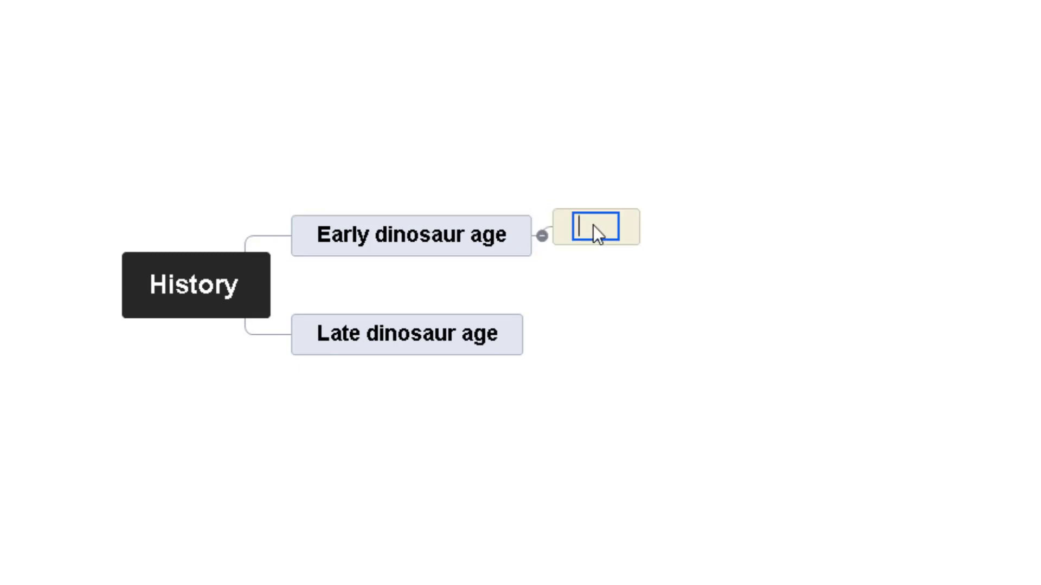
pyautogui.write('Years')
pyautogui.press('Return')
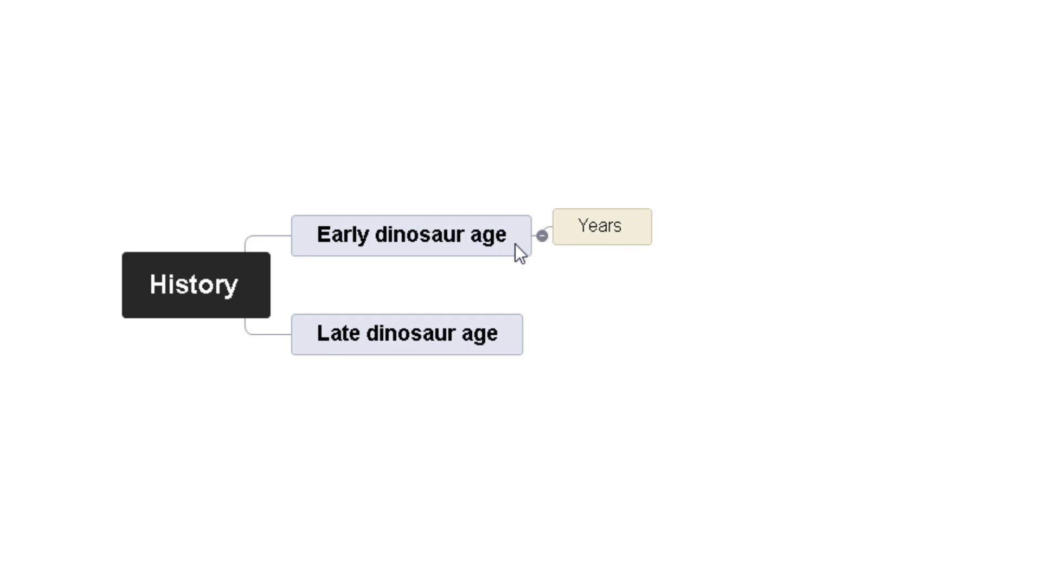
# Step: Add a second sub-branch named "Effect on the planet" to the "Early dinosaur age" branch
pyautogui.press('Return')
pyautogui.write('Effect on ')
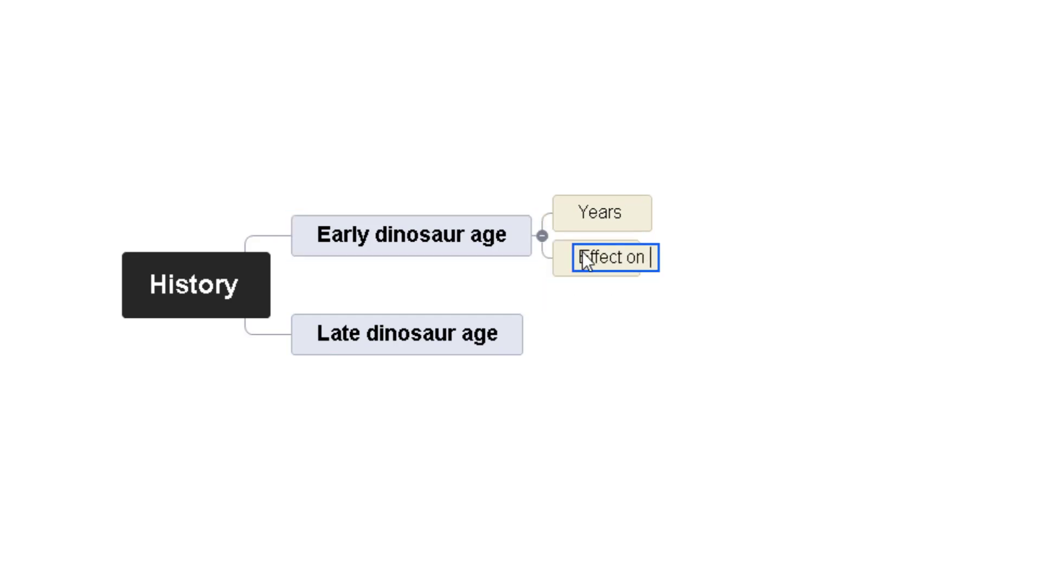
pyautogui.write('the planet')
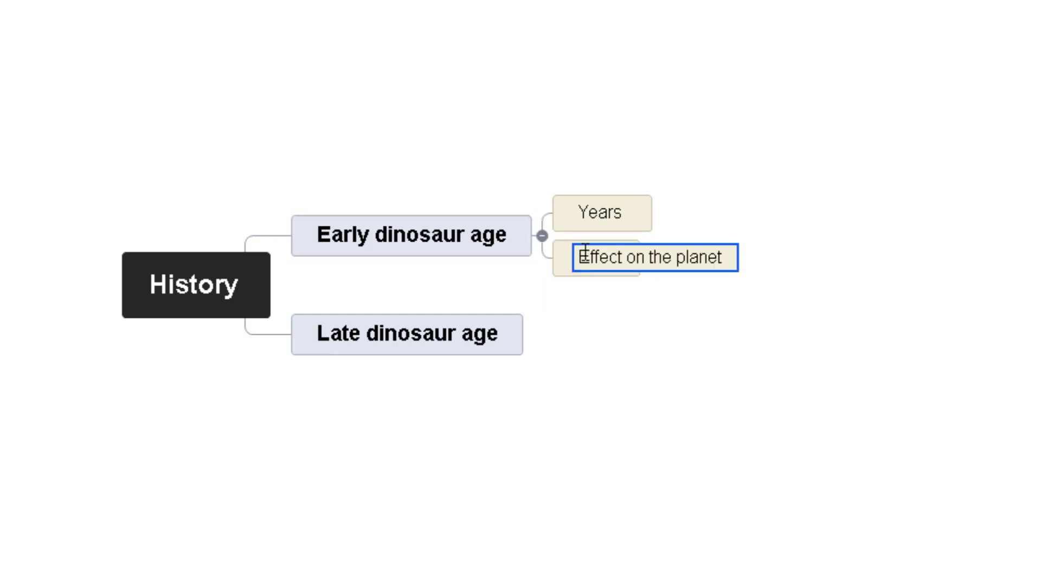
pyautogui.click(550, 353)
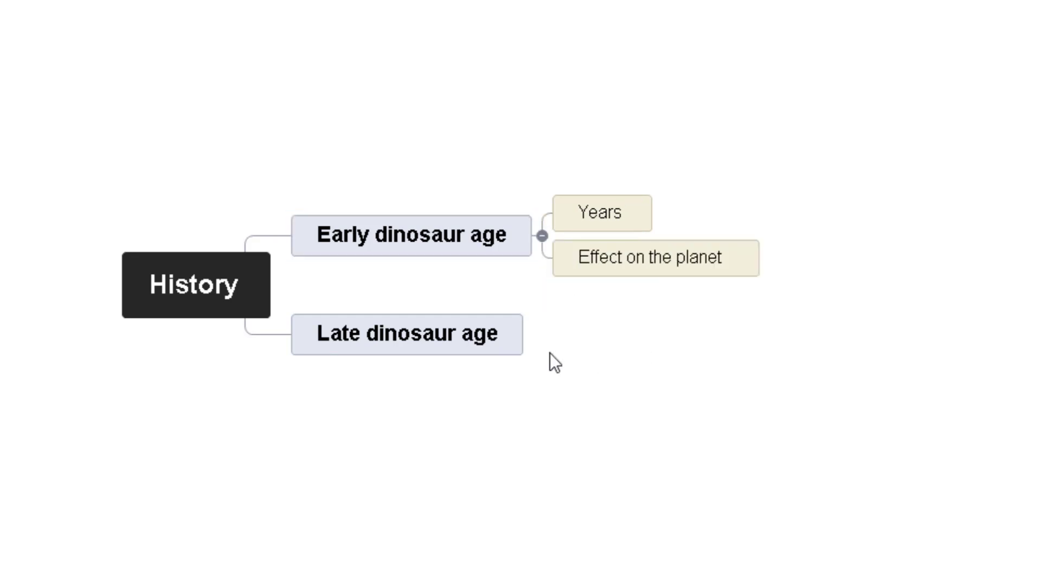
# Step: Add a sub-branch named "Years" to the "Late dinosaur age" branch
pyautogui.click(495, 328)
pyautogui.press('Tab')
pyautogui.click(587, 323)
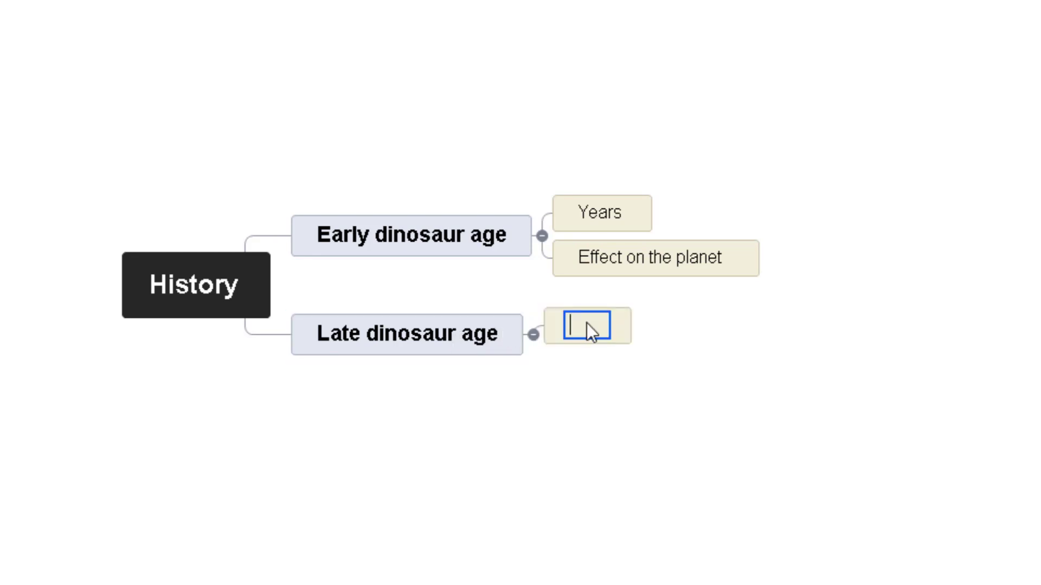
pyautogui.write('years')
pyautogui.press('Return')
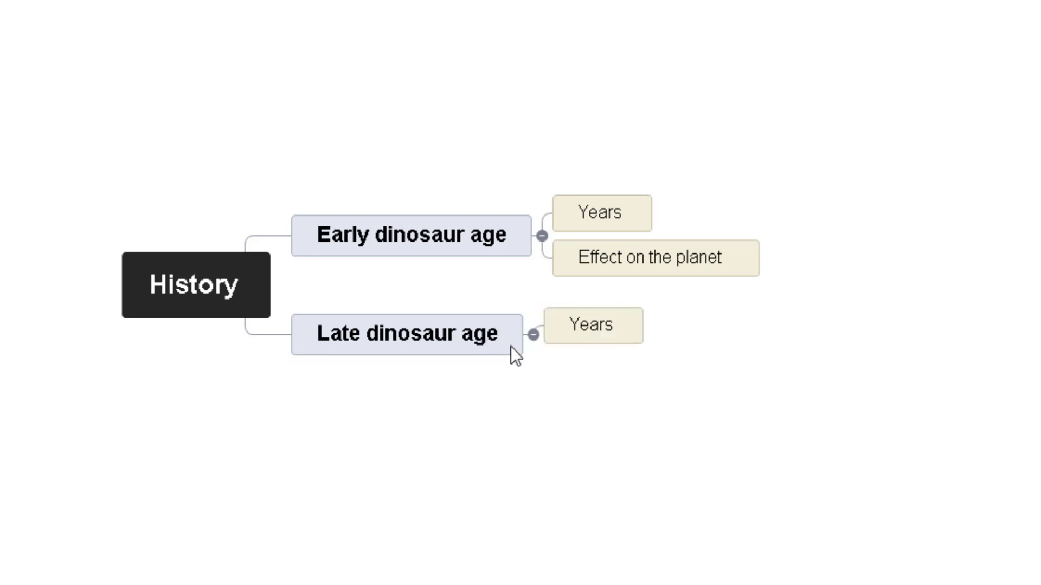
# Step: Add a second sub-branch named "Effect on planet" to the "Late dinosaur age" branch
pyautogui.click(510, 346)
pyautogui.press('Tab')
pyautogui.click(571, 355)
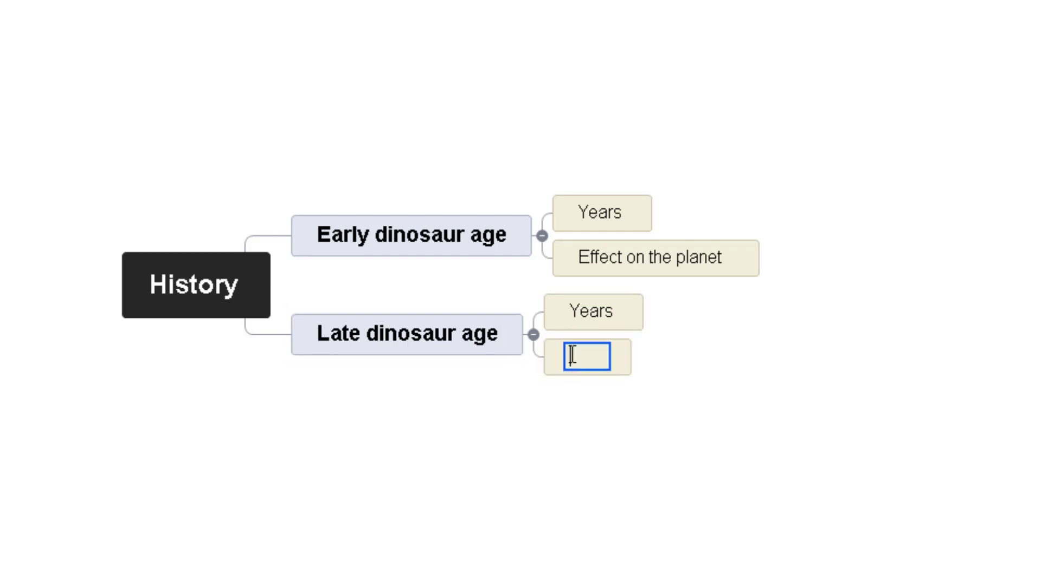
pyautogui.write('Effect on planet')
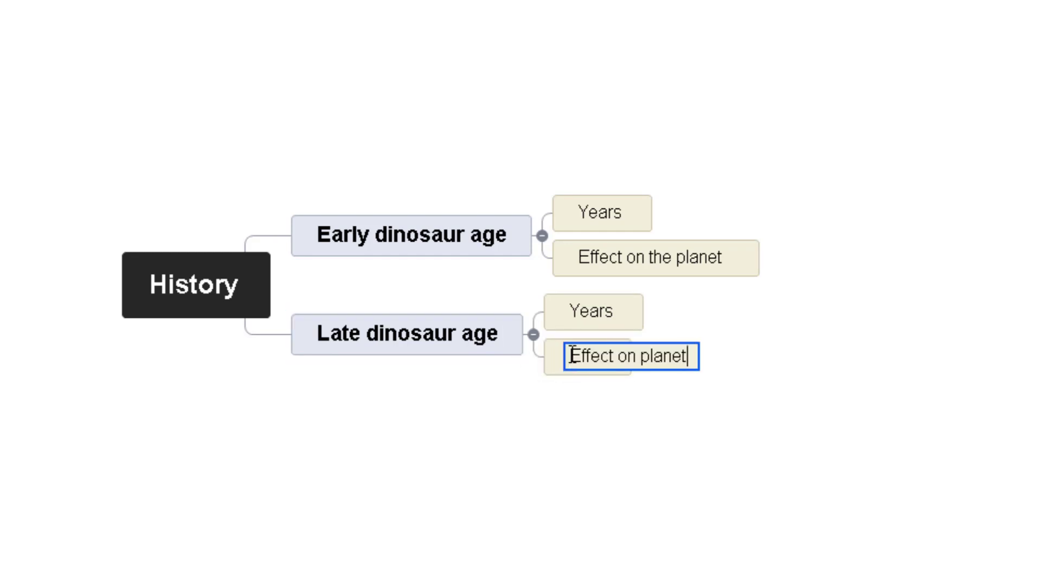
pyautogui.click(480, 437)
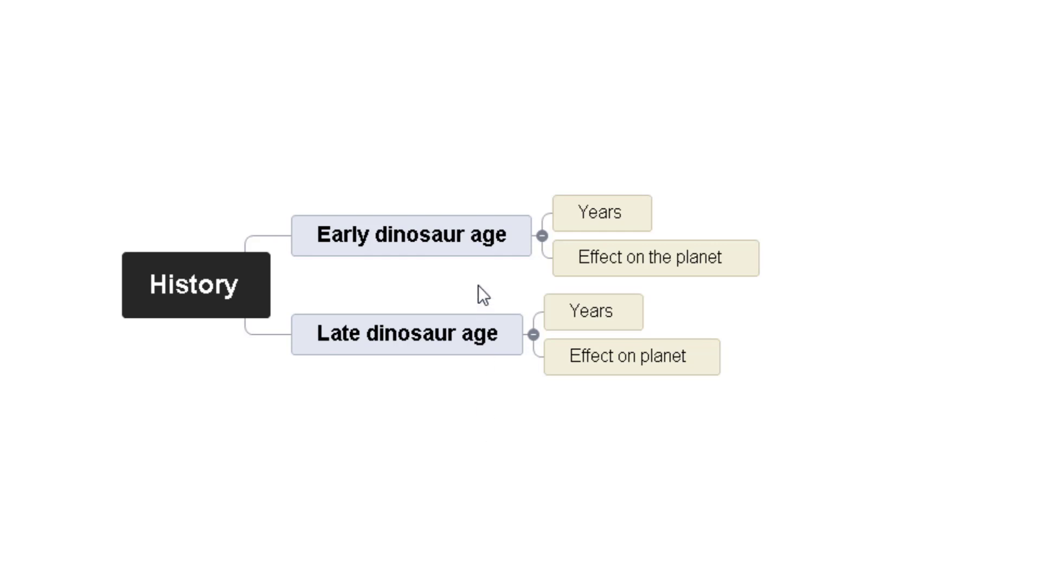
# Step: Move "Effect on the planet" above "Years" under the "Early dinosaur age" branch and select the History topic
pyautogui.click(623, 258)
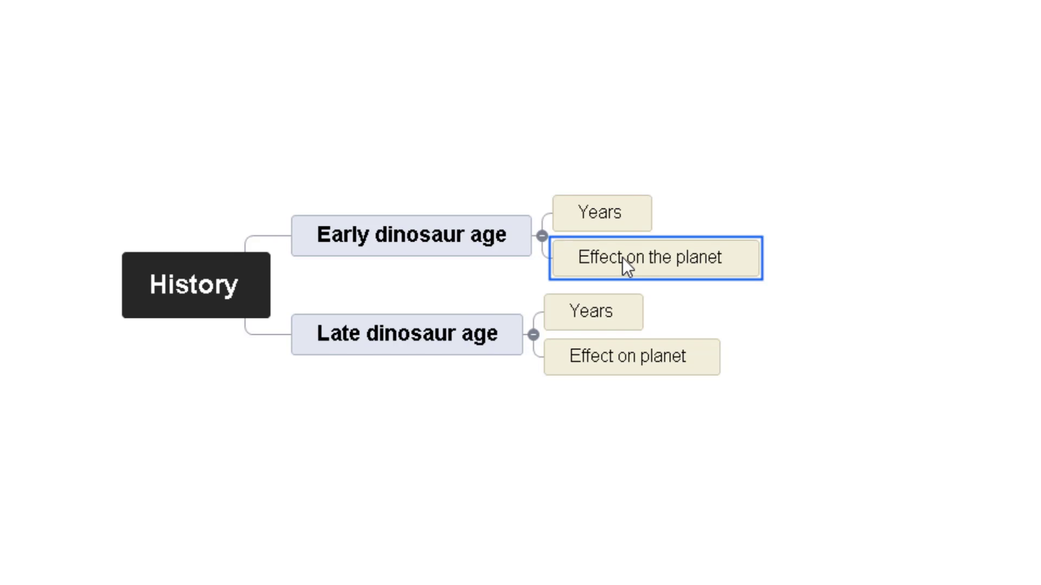
pyautogui.moveTo(622, 258); pyautogui.dragTo(616, 178)
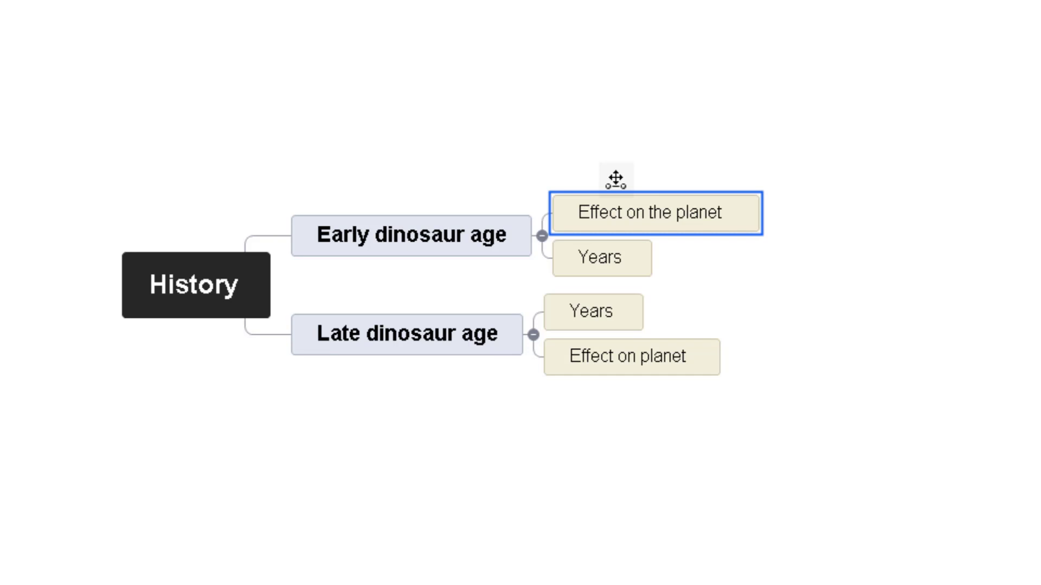
pyautogui.click(204, 271)
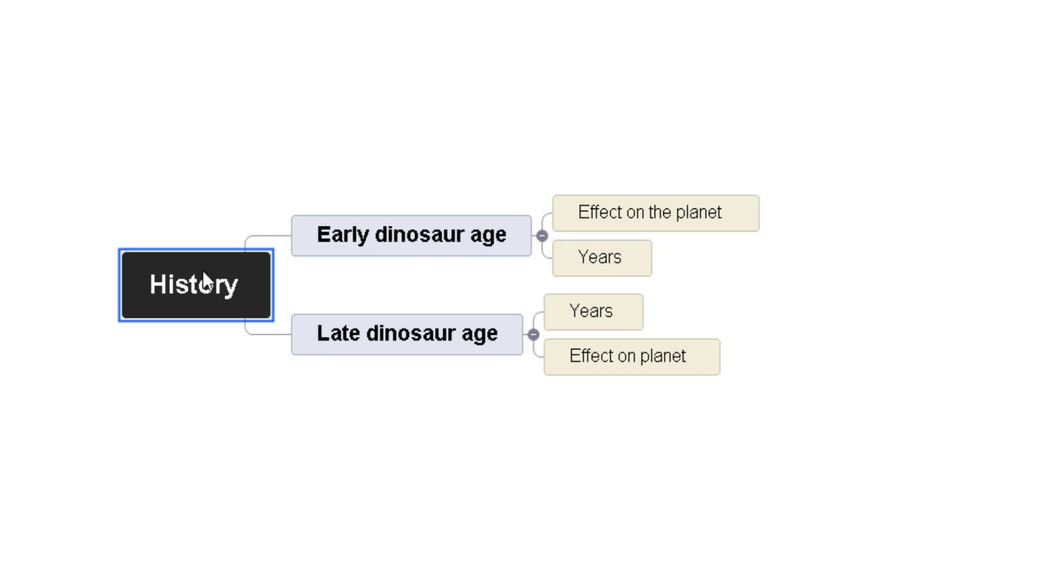
# Step: Number the map's branches with the "1, 1.1, 1.1.1, 1.1.1.1, ..." numbering scheme
pyautogui.click(388, 244)
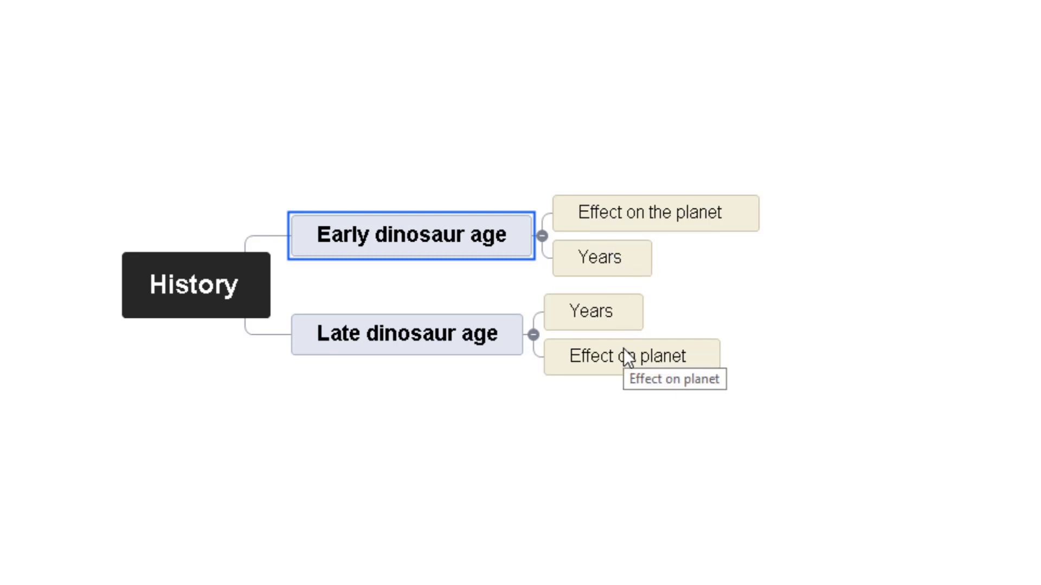
pyautogui.click(285, 83)
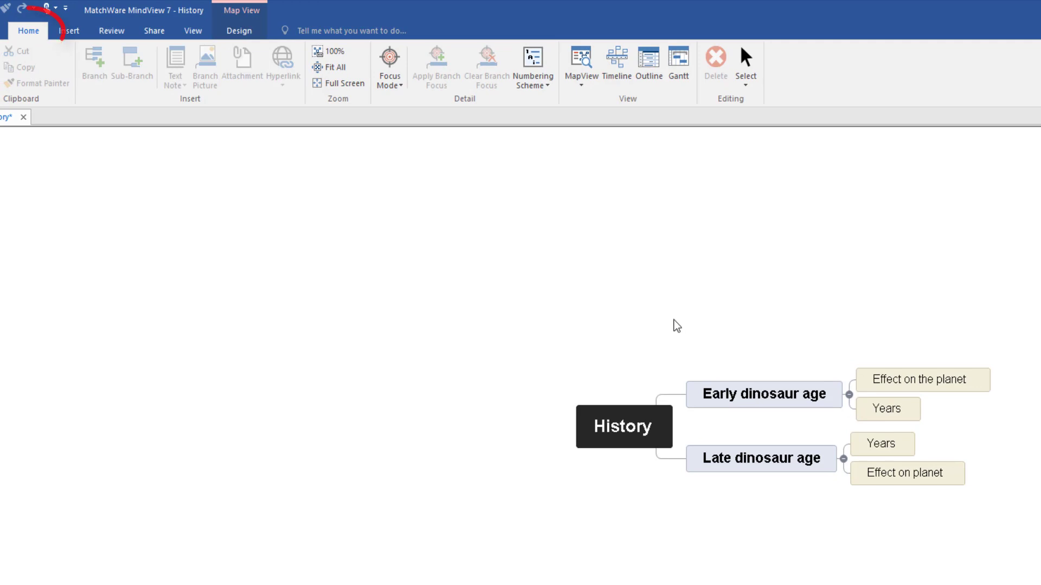
pyautogui.click(533, 80)
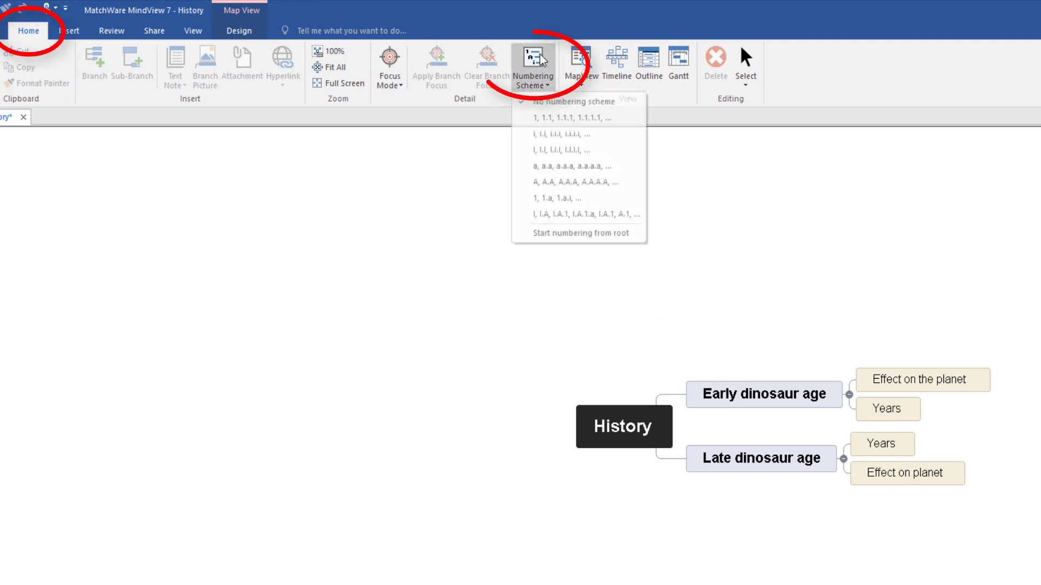
pyautogui.click(560, 119)
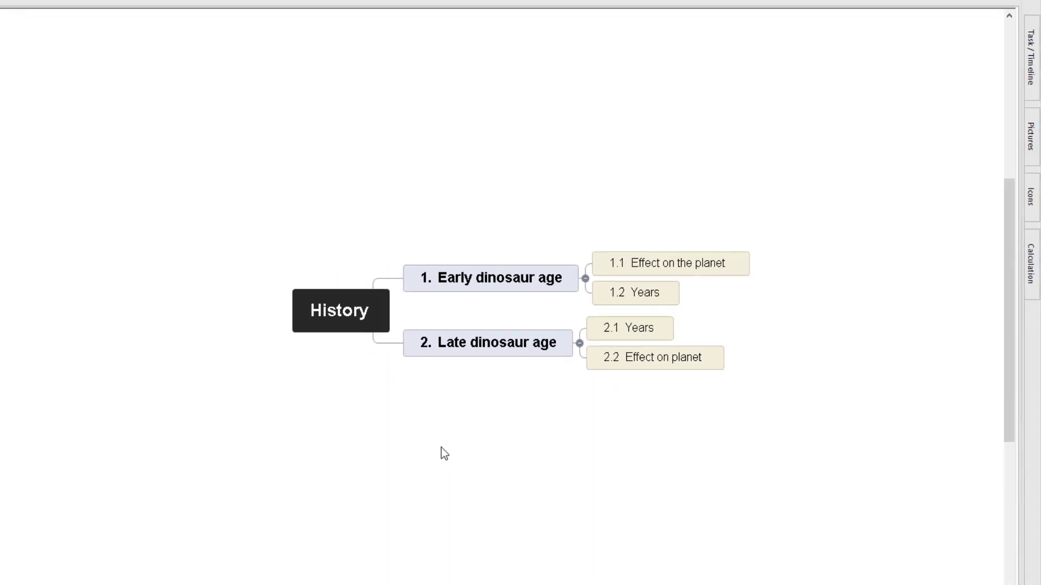
# Step: Add the orange sabre-toothed cat picture from the History > Prehistory picture collection to the "Early dinosaur age" branch
pyautogui.click(1033, 142)
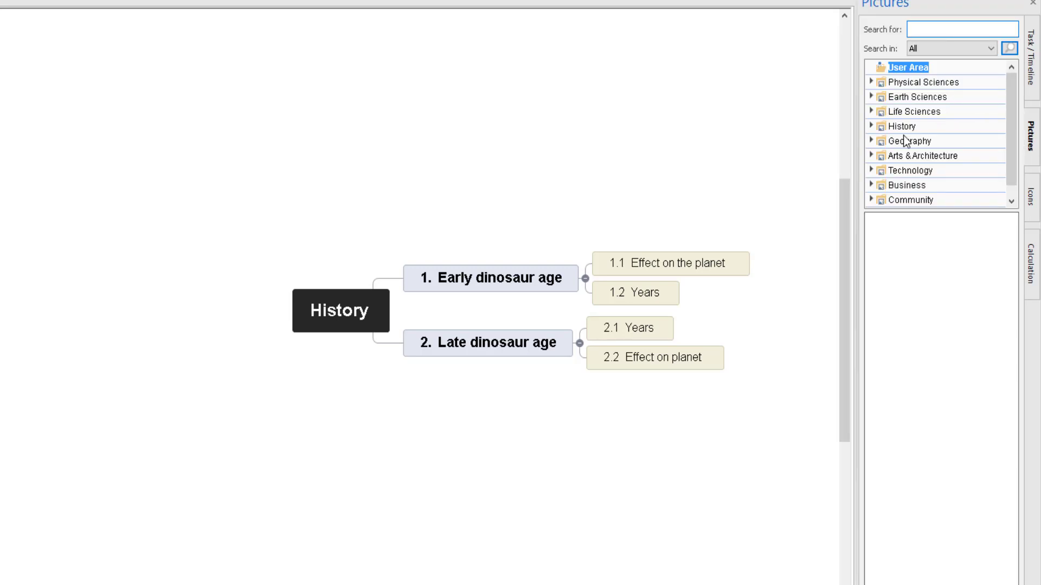
pyautogui.click(871, 125)
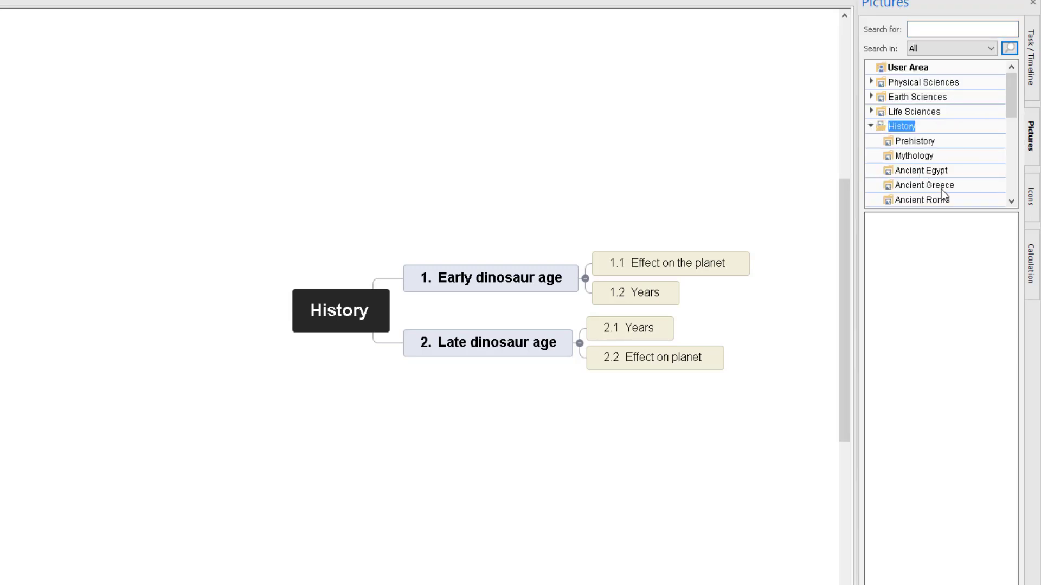
pyautogui.click(897, 141)
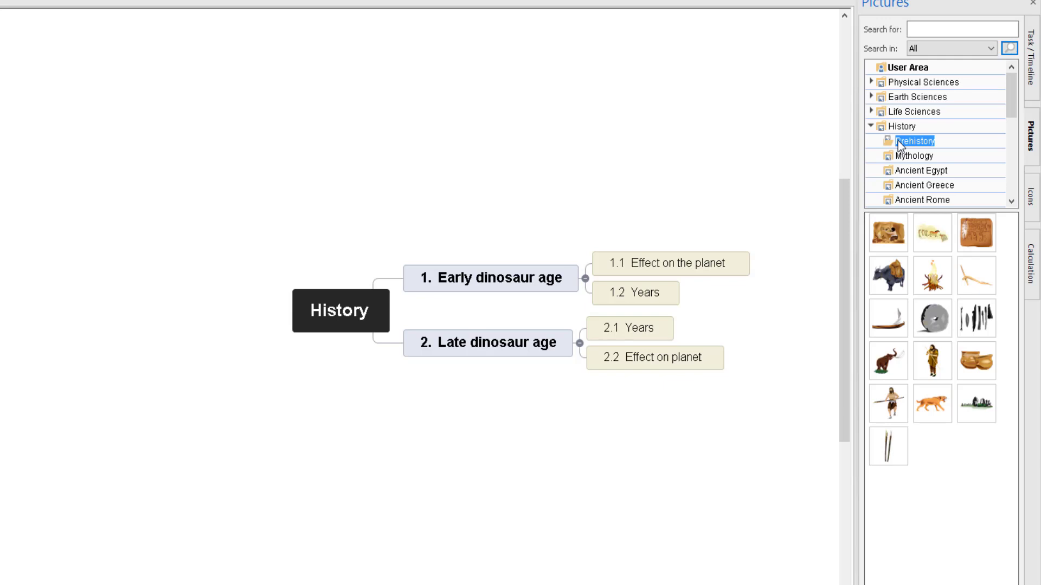
pyautogui.moveTo(1013, 84); pyautogui.dragTo(1019, 123)
pyautogui.click(892, 402)
pyautogui.moveTo(943, 407); pyautogui.dragTo(539, 280)
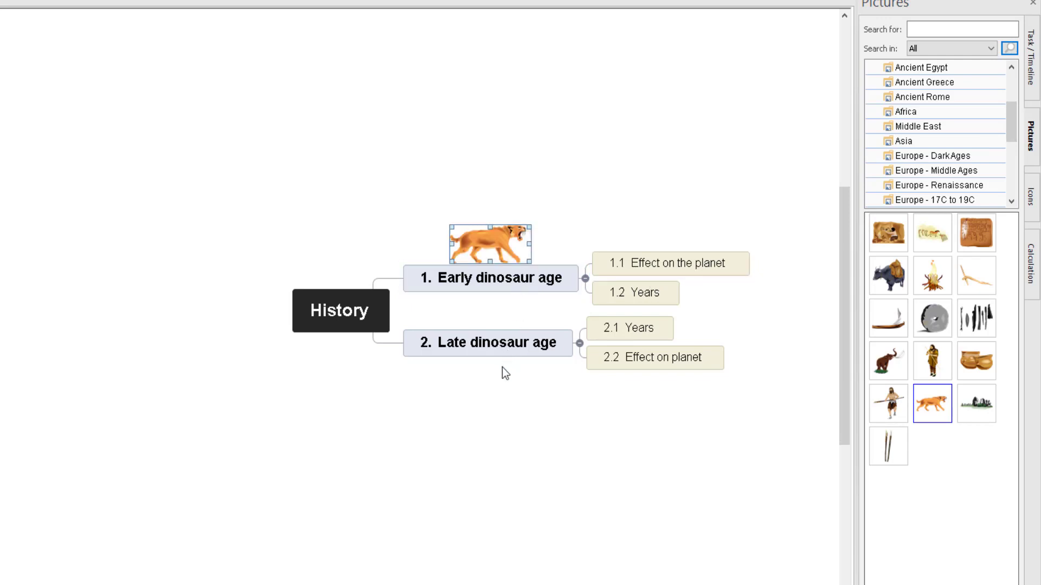
pyautogui.click(502, 386)
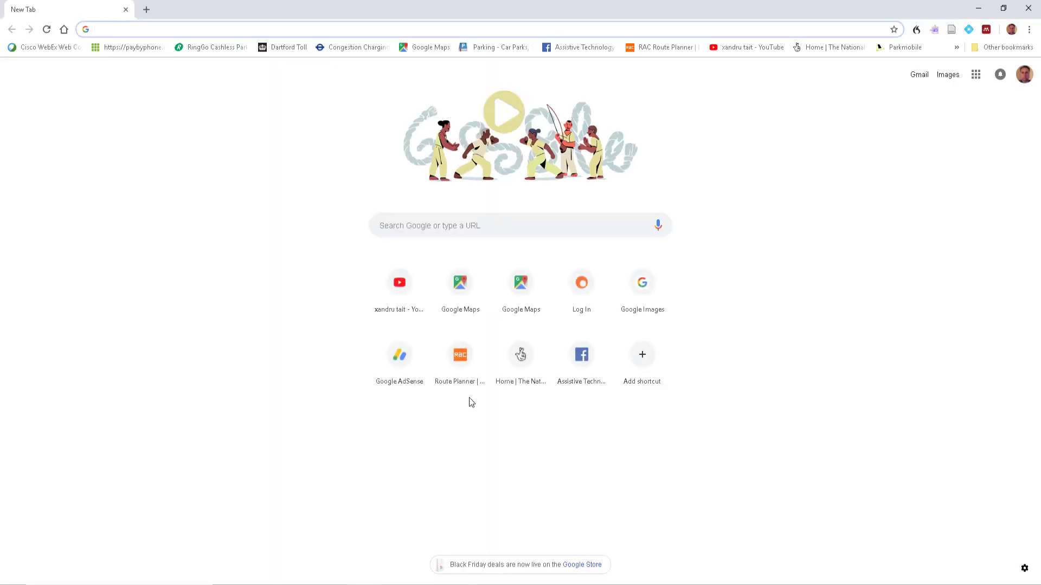
# Step: Switch to Chrome and search Google Images for "dinosaur"
pyautogui.click(947, 82)
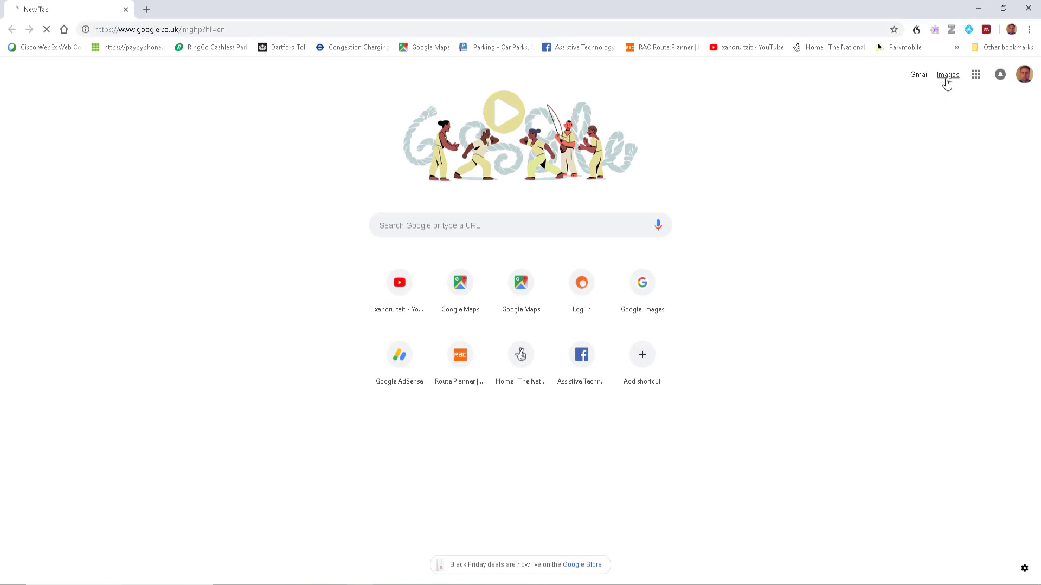
pyautogui.write('dins')
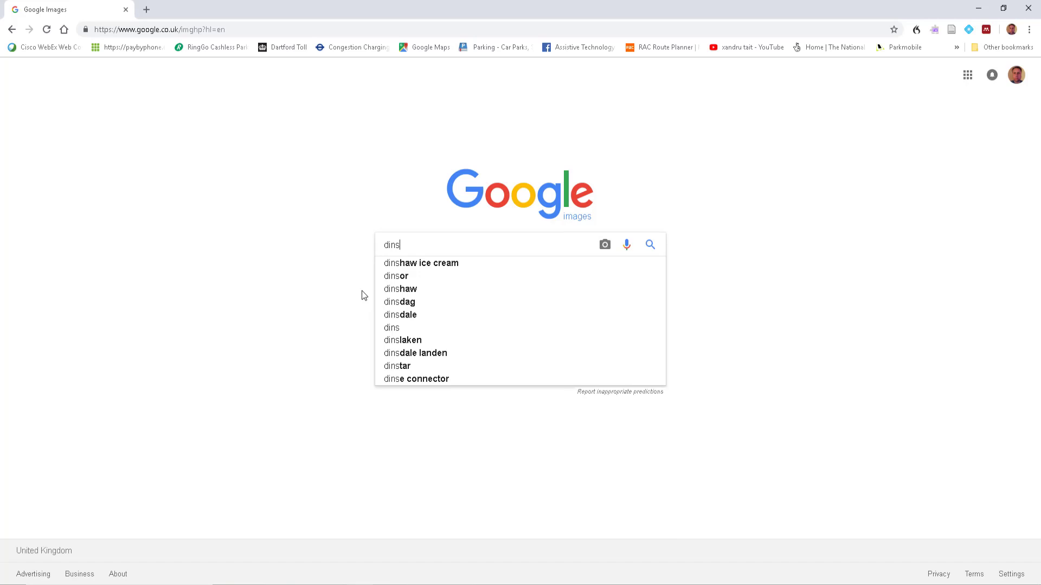
pyautogui.press('BackSpace')
pyautogui.write('osaur')
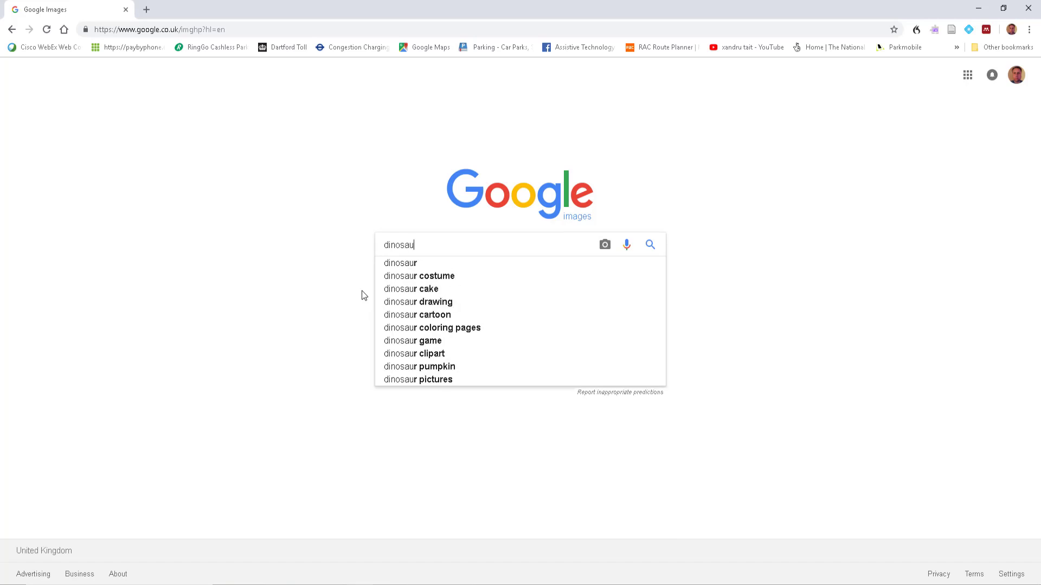
pyautogui.press('Return')
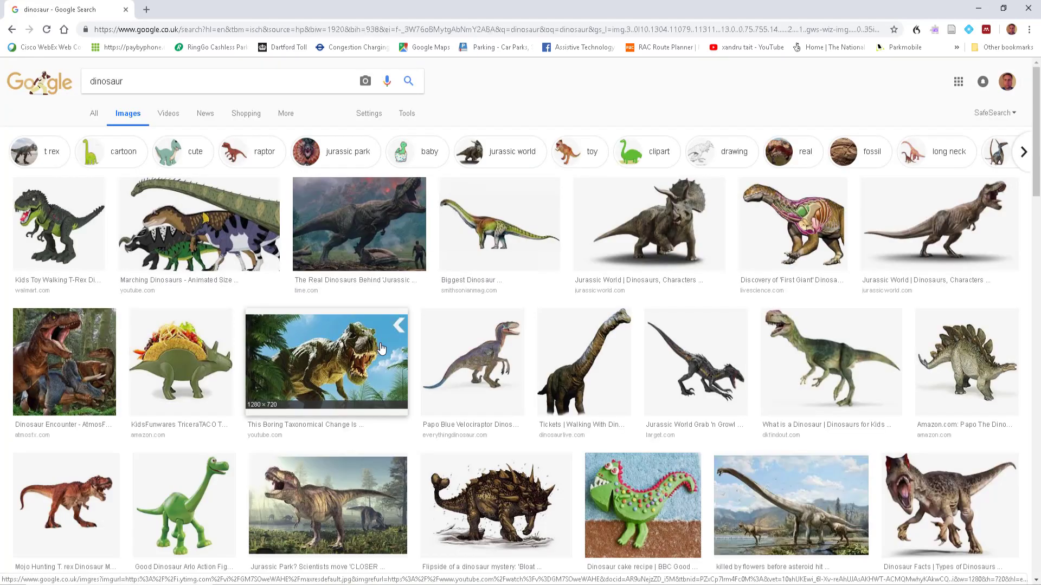
# Step: Copy the enlarged Allosaurus image from DK Find Out and return to MindView
pyautogui.click(916, 494)
pyautogui.rightClick(268, 265)
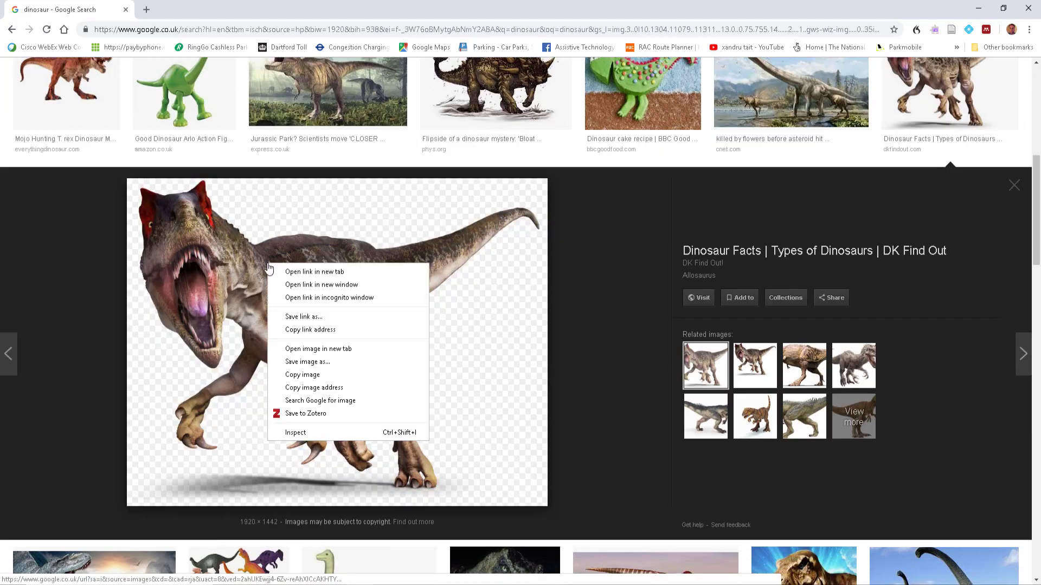
pyautogui.click(291, 379)
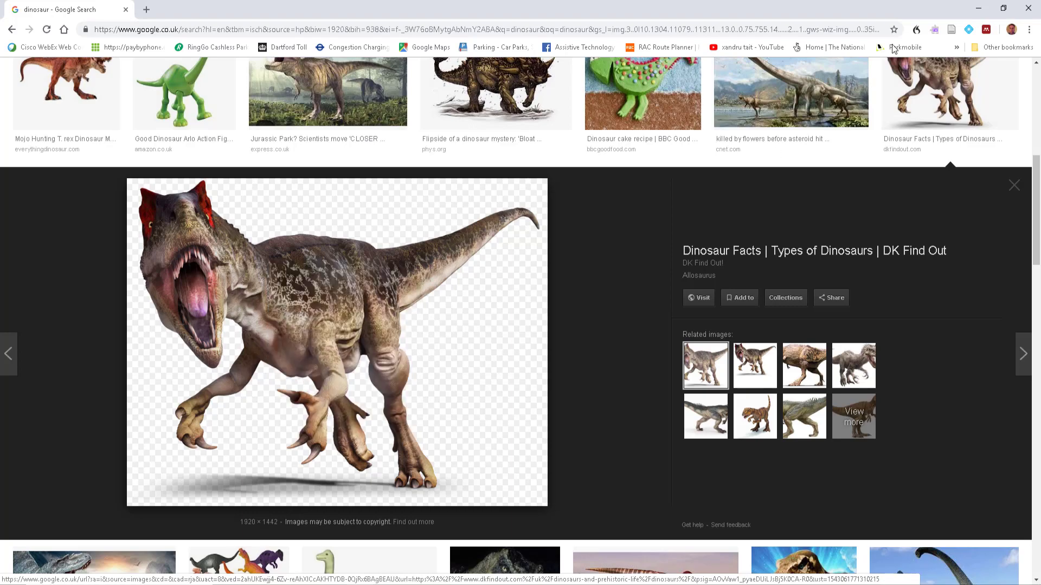
pyautogui.hotkey('alt', 'Tab')
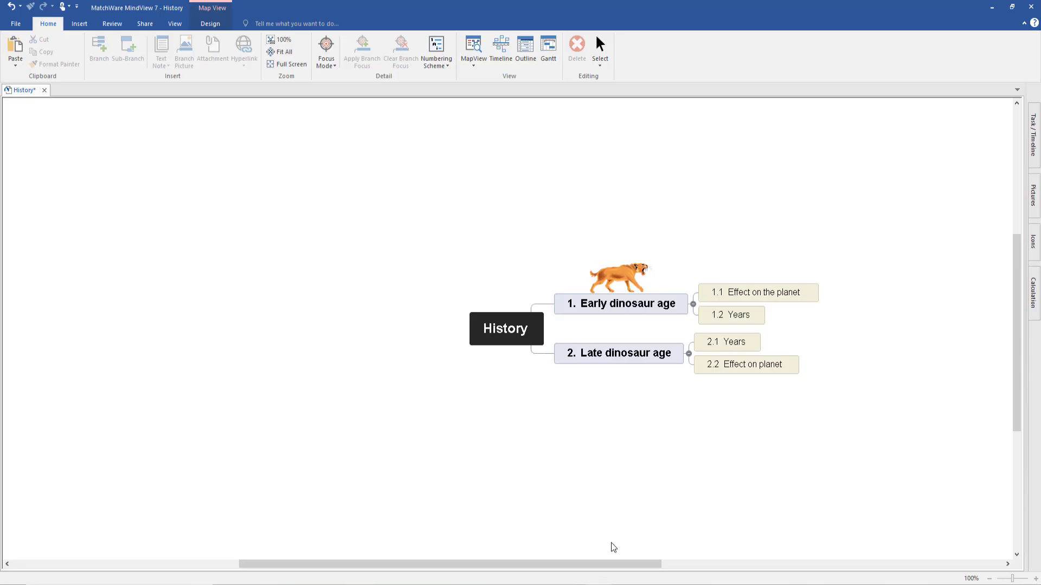
# Step: Delete the orange sabre-toothed cat picture from the "Early dinosaur age" branch
pyautogui.click(642, 306)
pyautogui.click(629, 281)
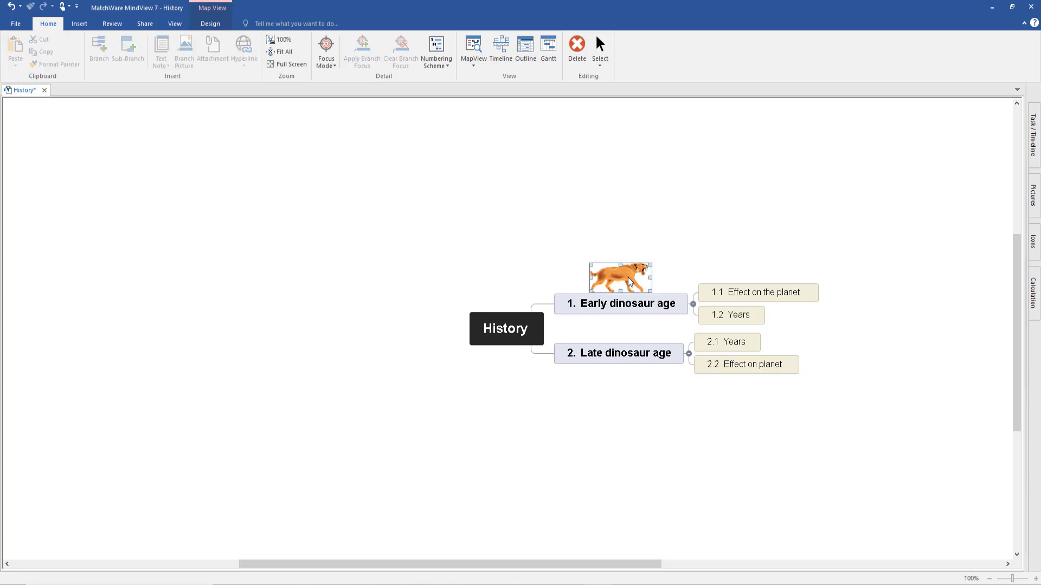
pyautogui.rightClick(628, 280)
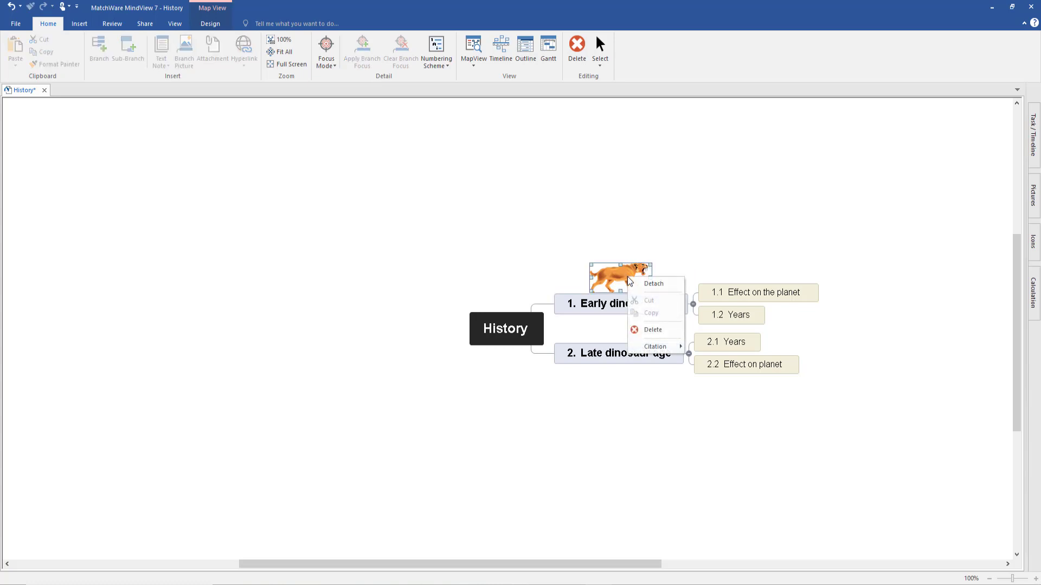
pyautogui.click(653, 331)
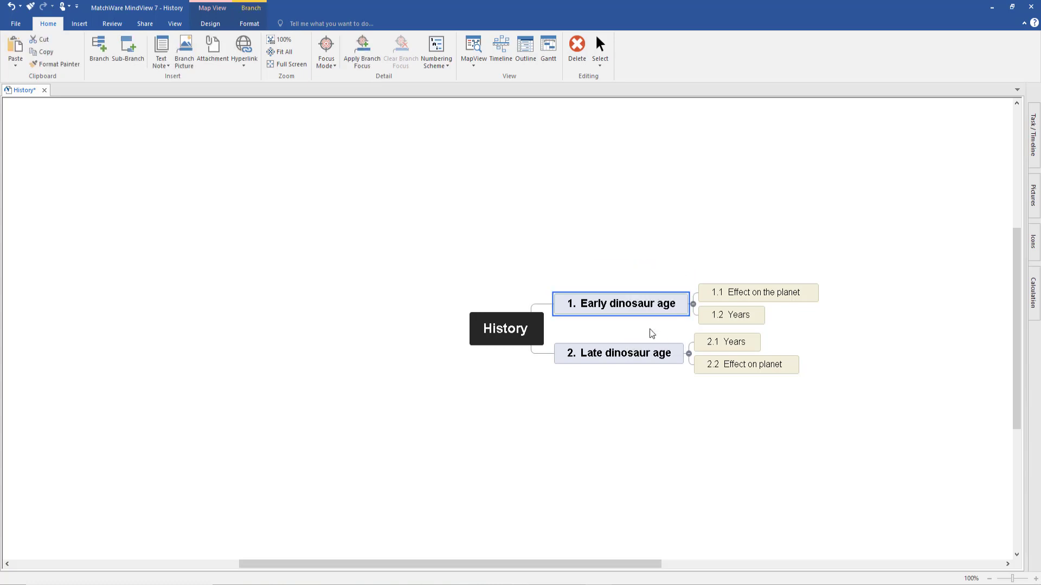
# Step: Paste the copied dinosaur image onto the "Early dinosaur age" branch and enlarge it to roughly twice its size
pyautogui.rightClick(629, 309)
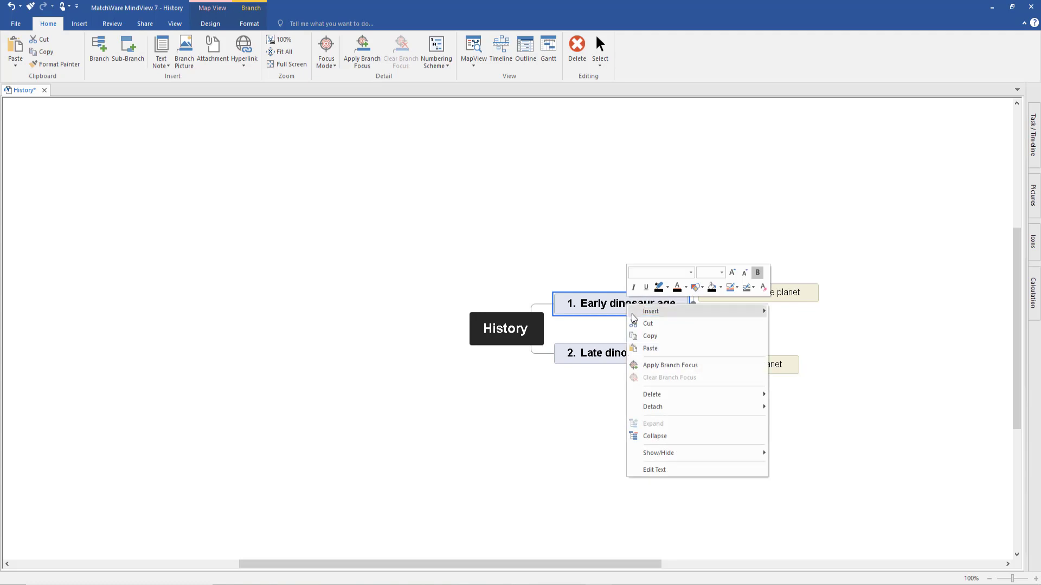
pyautogui.click(650, 348)
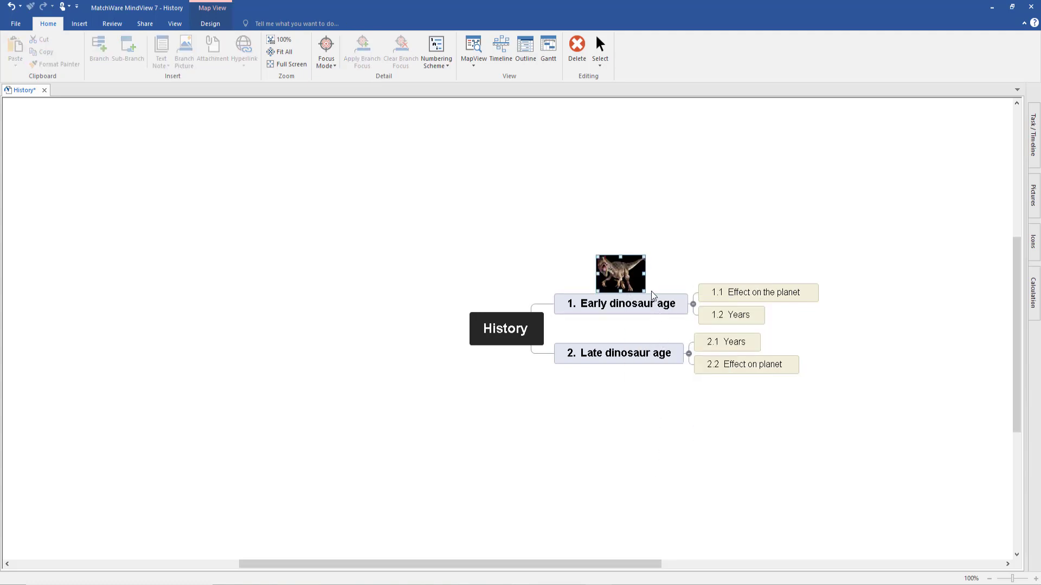
pyautogui.moveTo(645, 256); pyautogui.dragTo(728, 239)
pyautogui.click(645, 425)
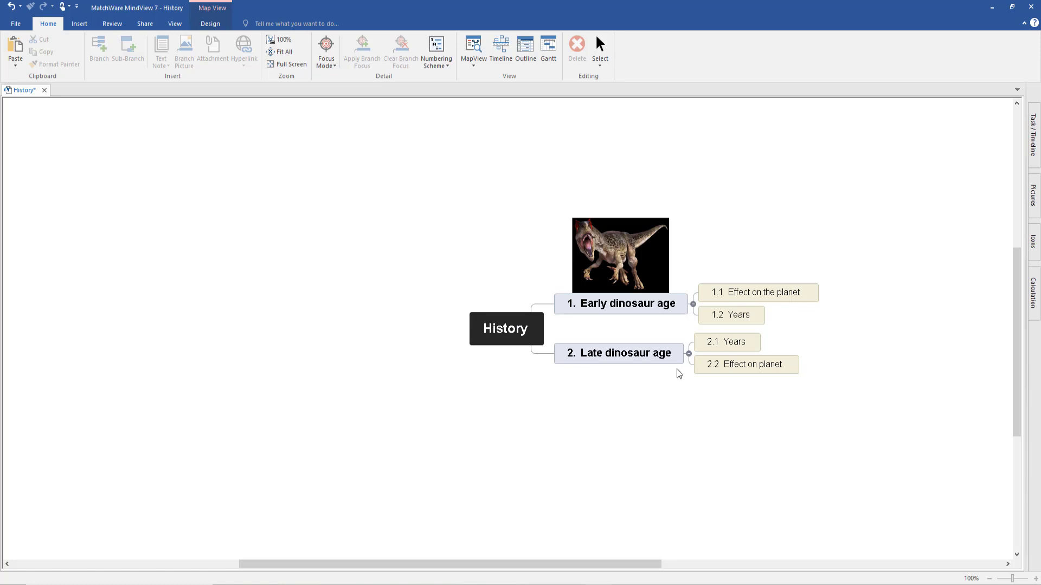
# Step: Apply the solid light orange color scheme to the "Effect on the planet" sub-branch of "Early dinosaur age"
pyautogui.click(738, 296)
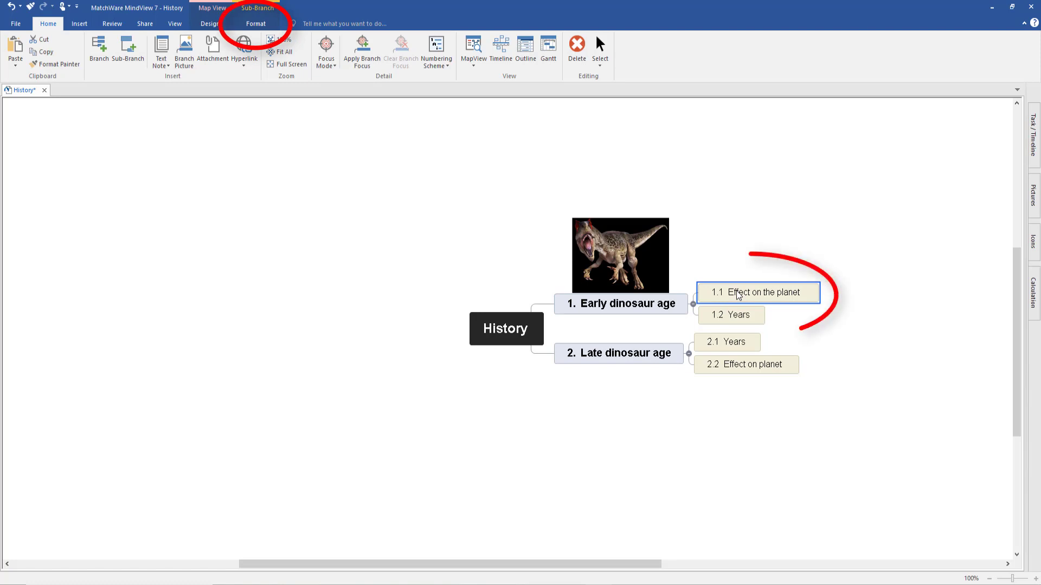
pyautogui.click(736, 317)
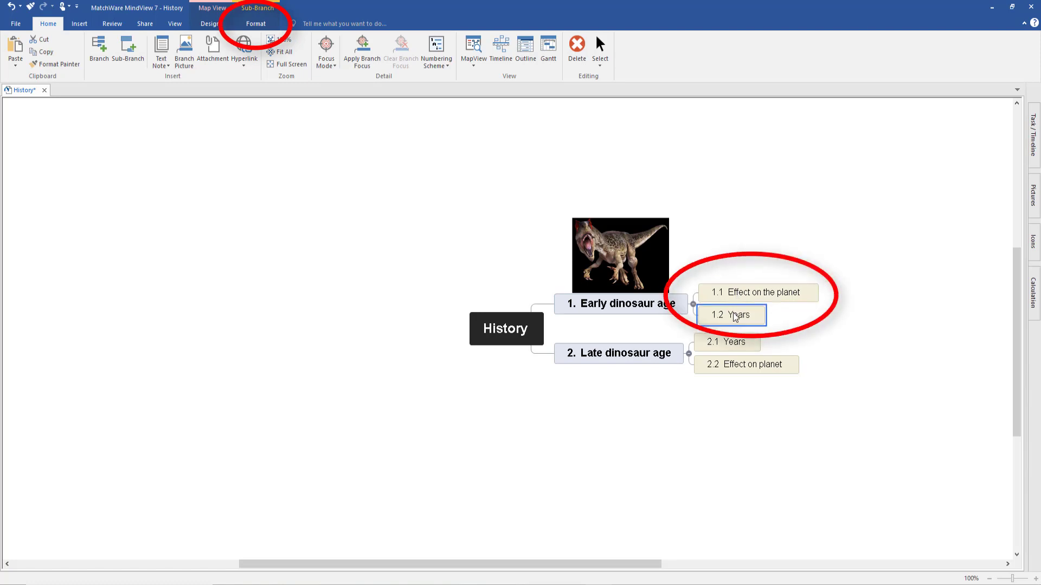
pyautogui.click(738, 295)
pyautogui.click(266, 24)
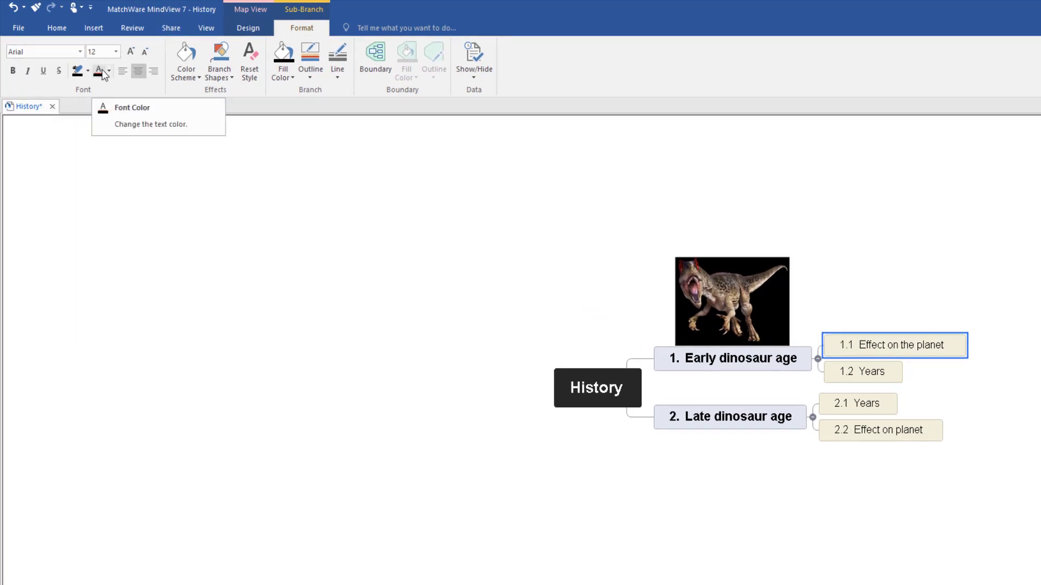
pyautogui.click(186, 76)
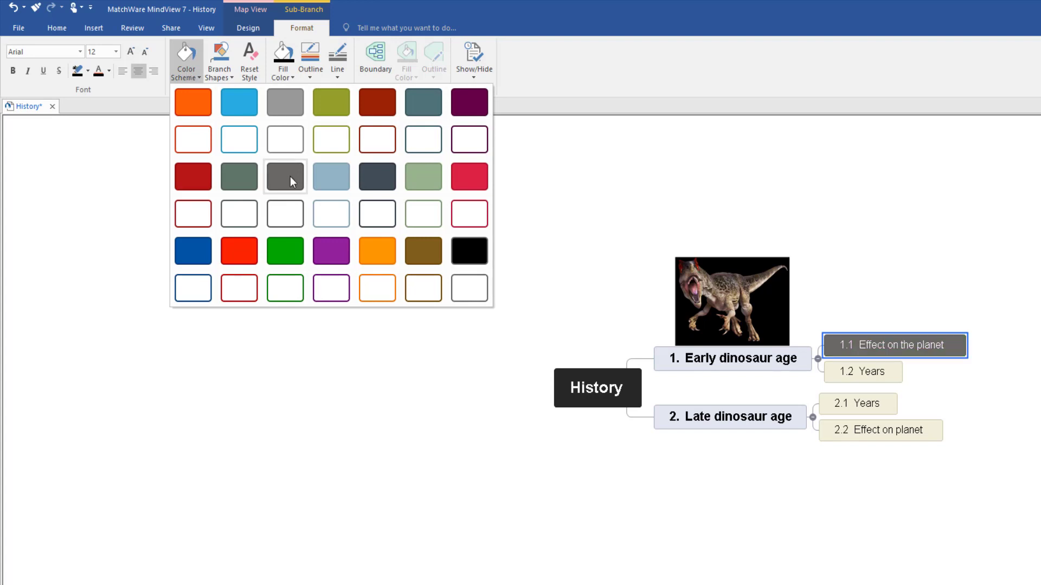
pyautogui.click(252, 250)
pyautogui.click(195, 170)
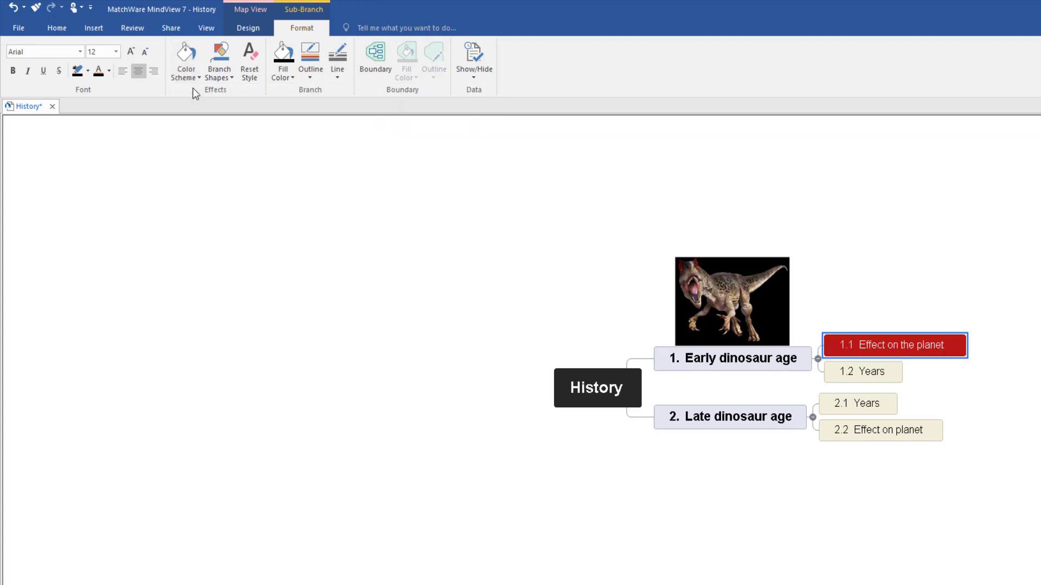
pyautogui.click(186, 64)
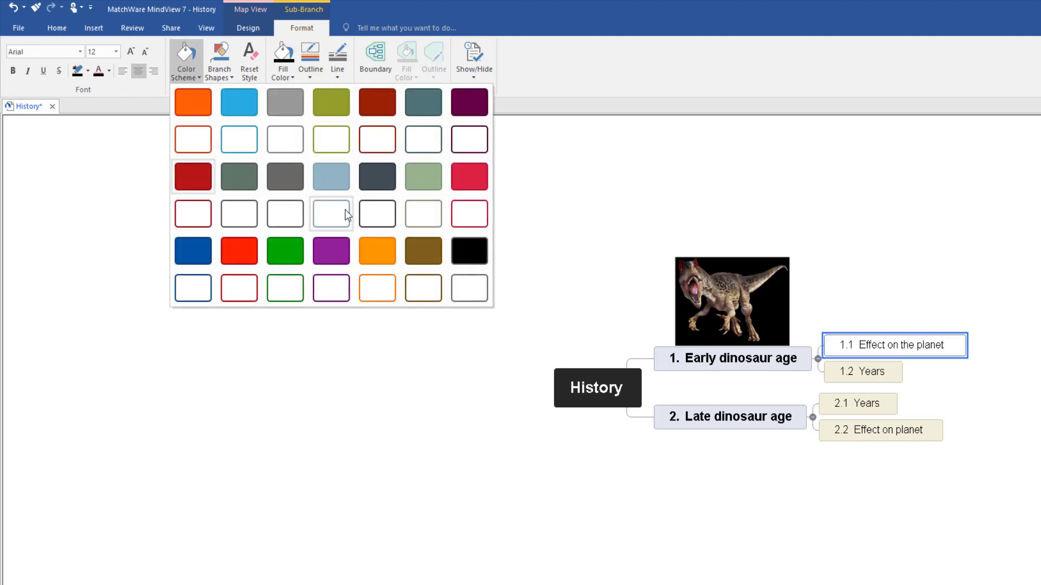
pyautogui.click(386, 257)
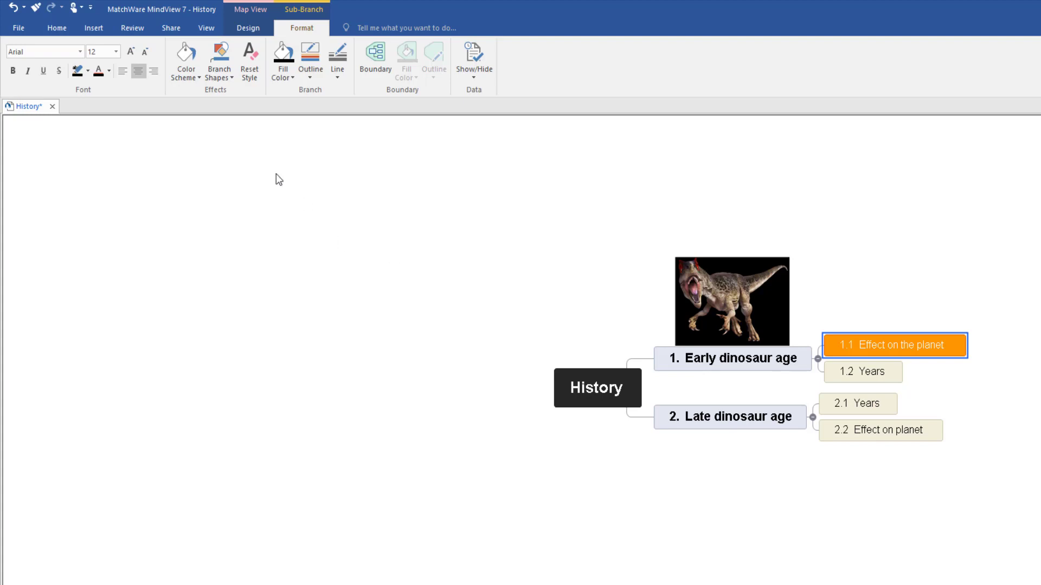
# Step: Show the map legend and add a color item sampled from the orange "Effect on the planet" sub-branch
pyautogui.click(203, 33)
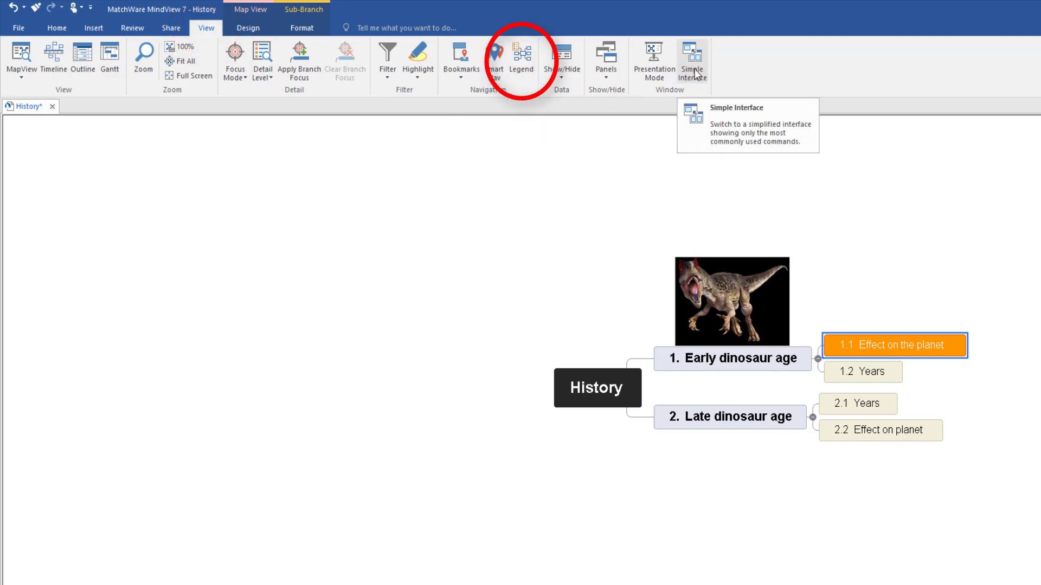
pyautogui.click(522, 59)
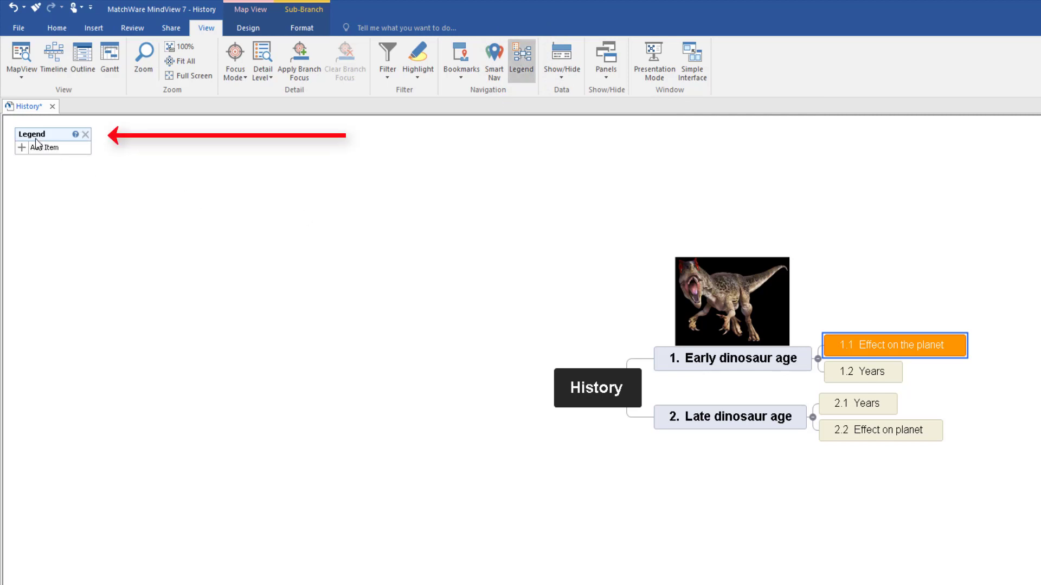
pyautogui.click(23, 148)
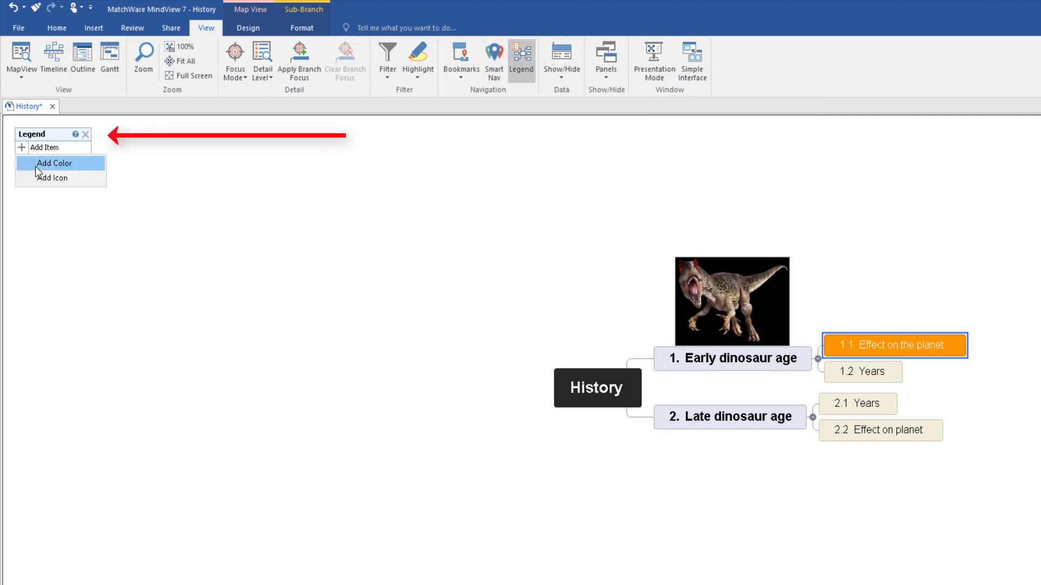
pyautogui.click(38, 163)
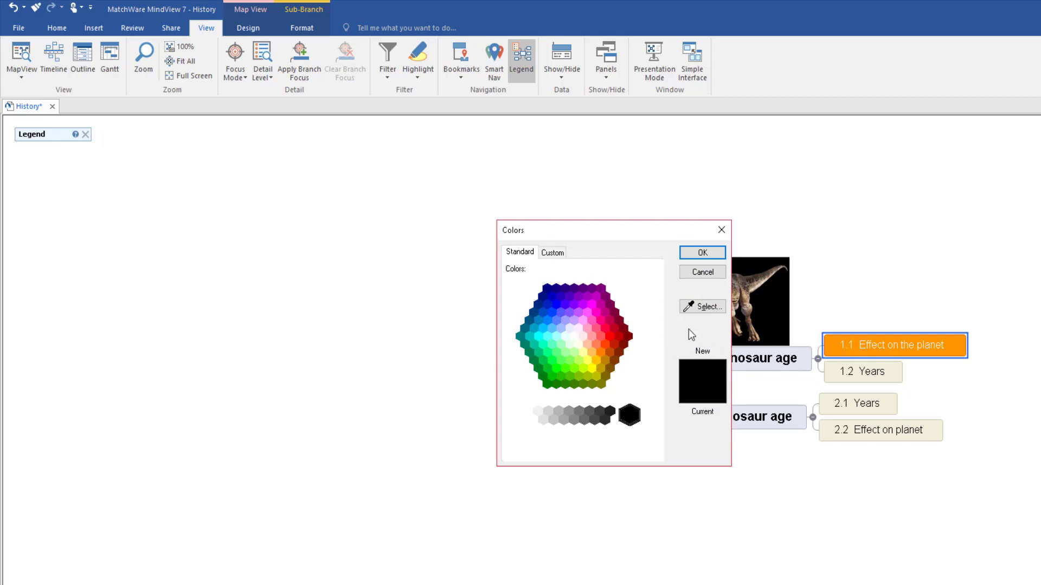
pyautogui.click(697, 310)
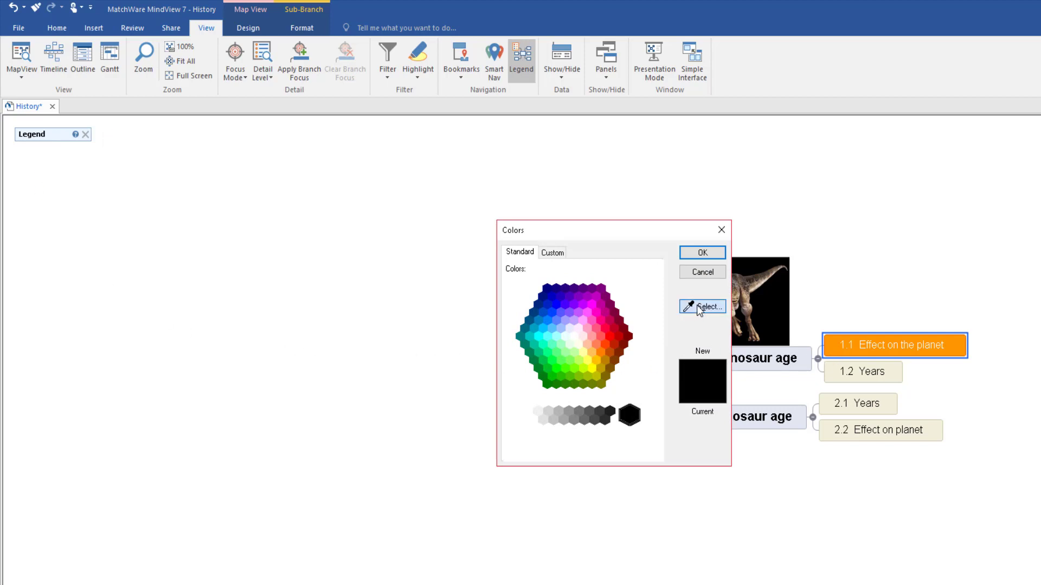
pyautogui.click(835, 351)
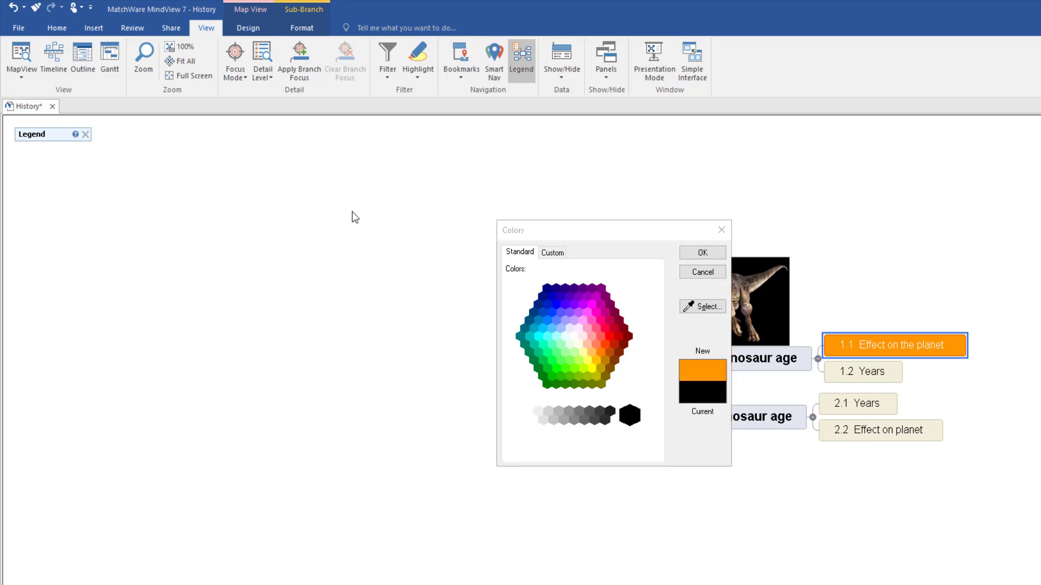
pyautogui.click(702, 253)
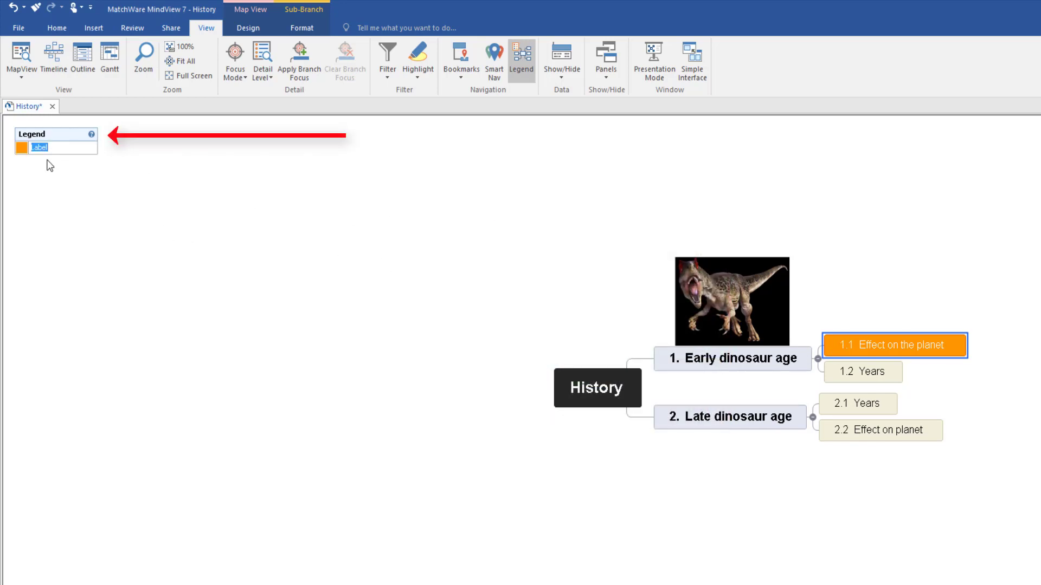
# Step: Label the orange legend item "More research"
pyautogui.press('BackSpace')
pyautogui.write('More research')
pyautogui.click(114, 243)
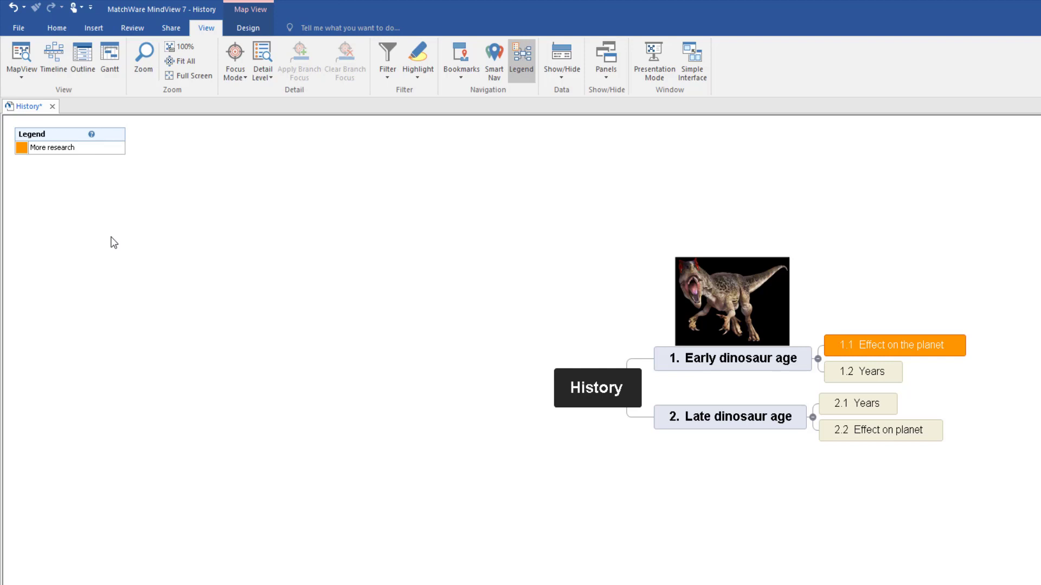
# Step: Apply a red gradient color to the fill of the orange "Effect on the planet" sub-branch
pyautogui.click(844, 348)
pyautogui.click(296, 27)
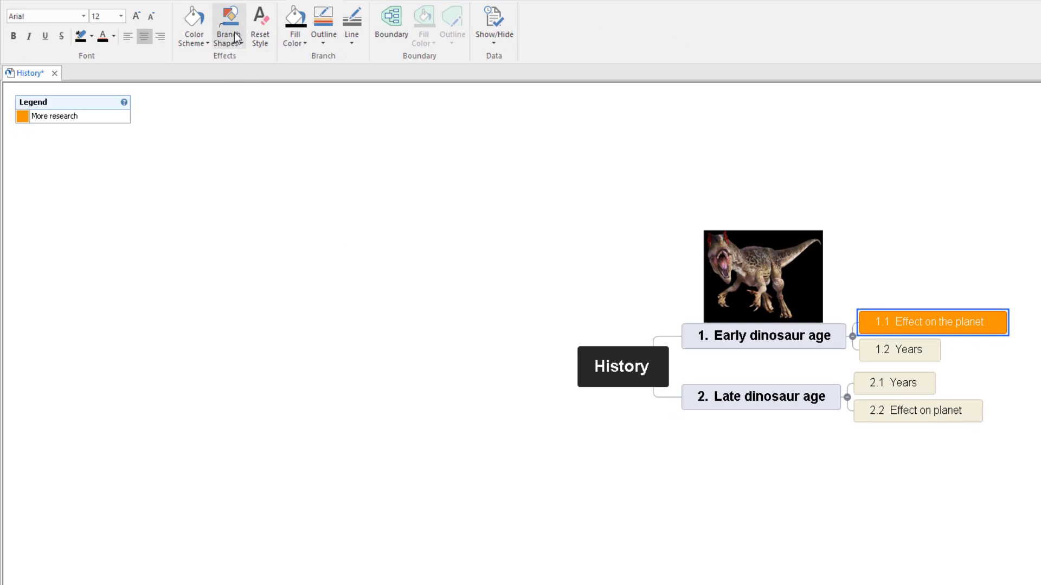
pyautogui.click(295, 43)
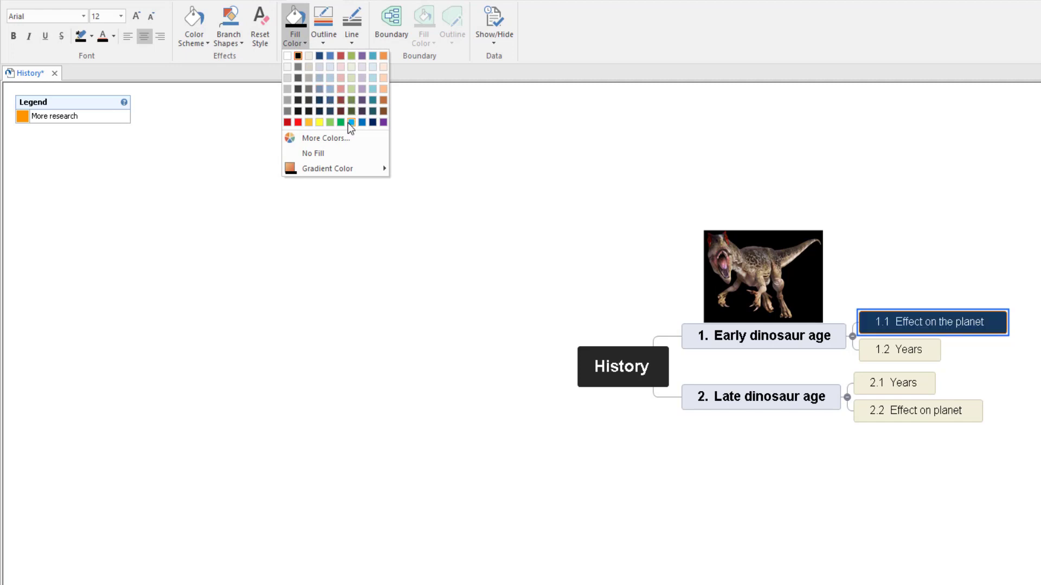
pyautogui.moveTo(336, 168)
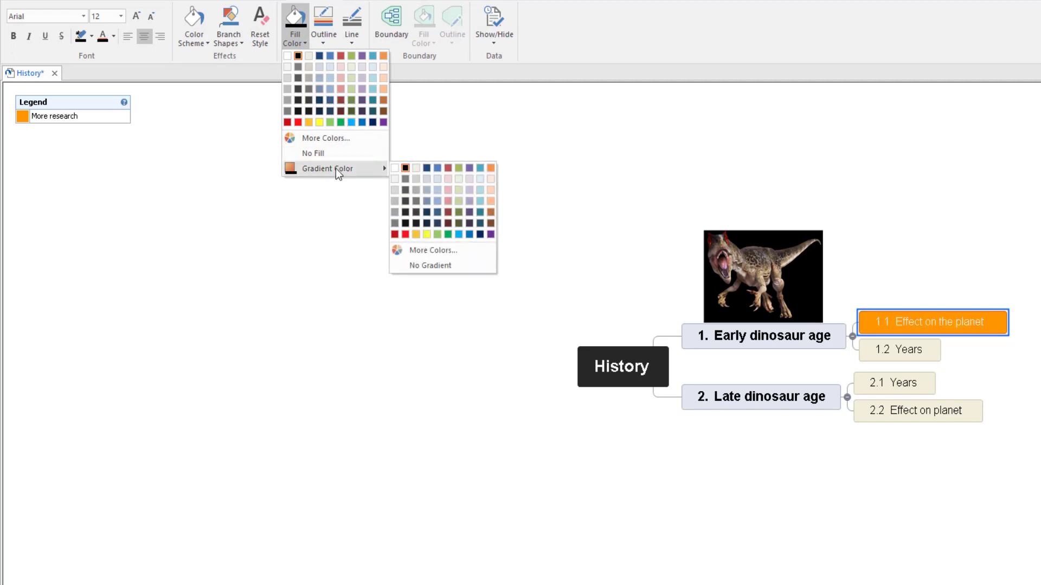
pyautogui.click(405, 235)
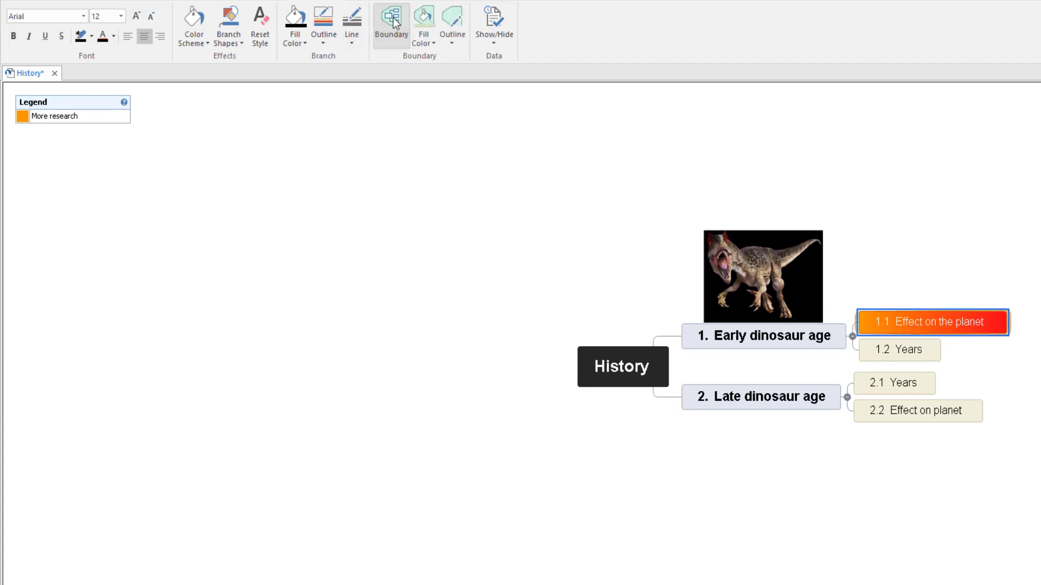
# Step: Add a boundary around the "Early dinosaur age" branch and fill it with light purple
pyautogui.click(788, 335)
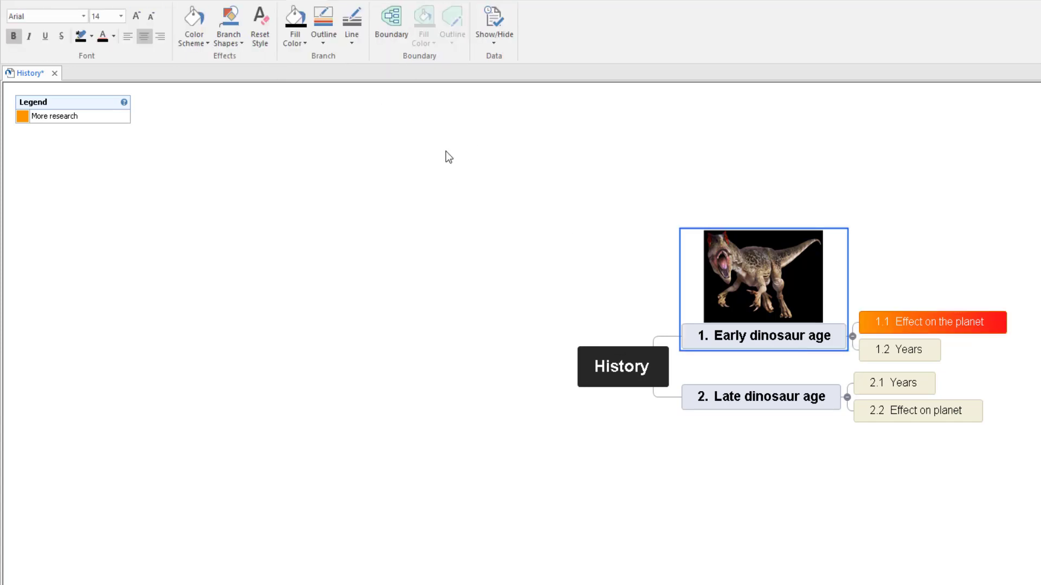
pyautogui.click(384, 21)
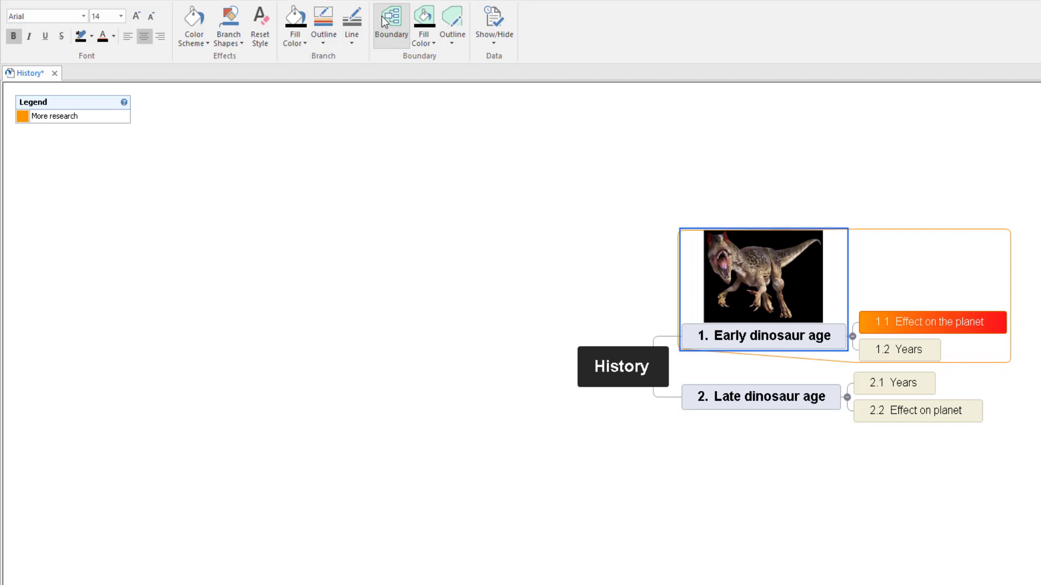
pyautogui.click(429, 41)
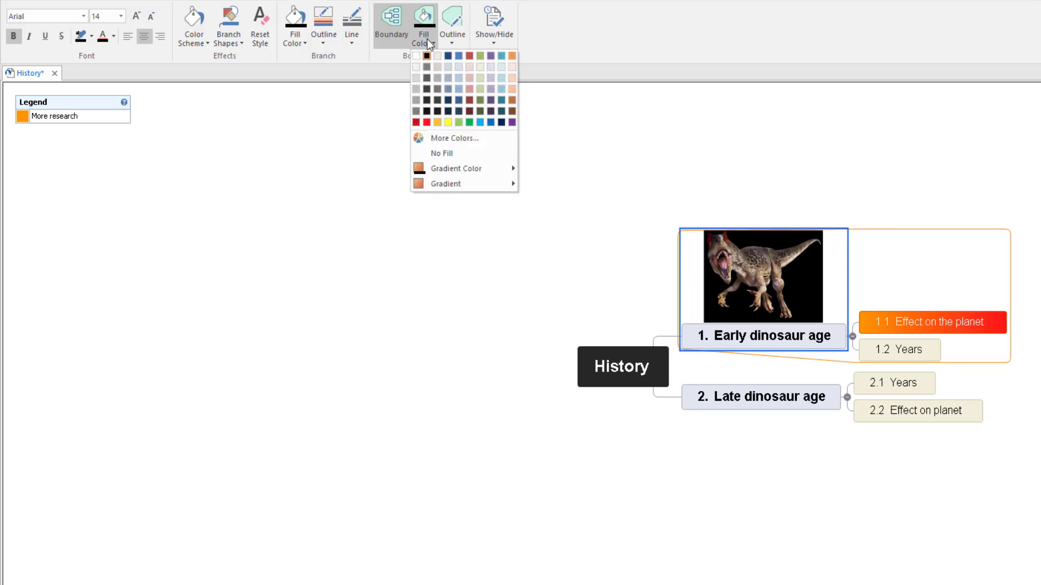
pyautogui.click(492, 69)
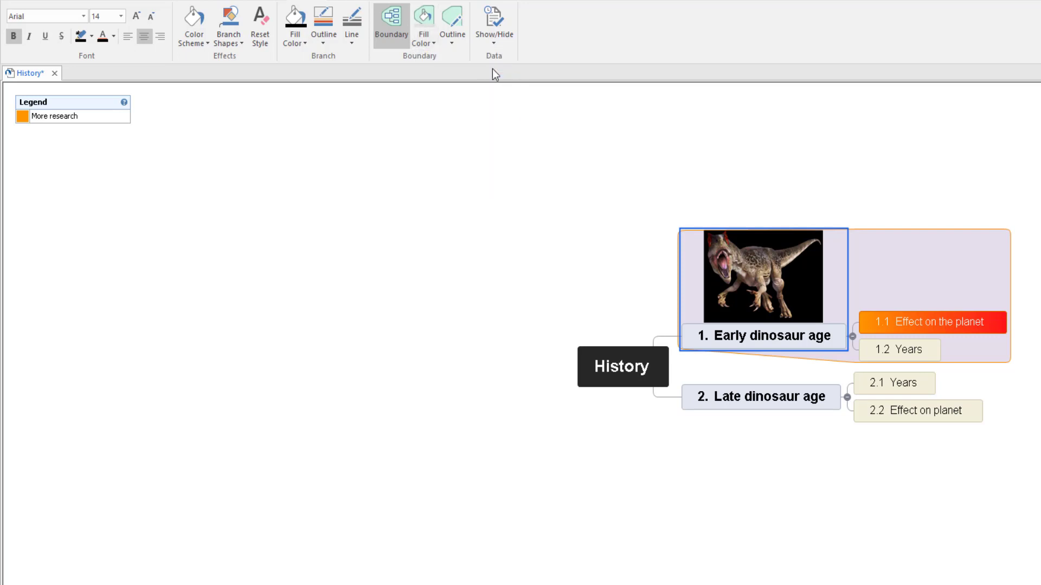
# Step: Set the outline color of the "Early dinosaur age" boundary to red
pyautogui.click(451, 44)
pyautogui.moveTo(463, 64)
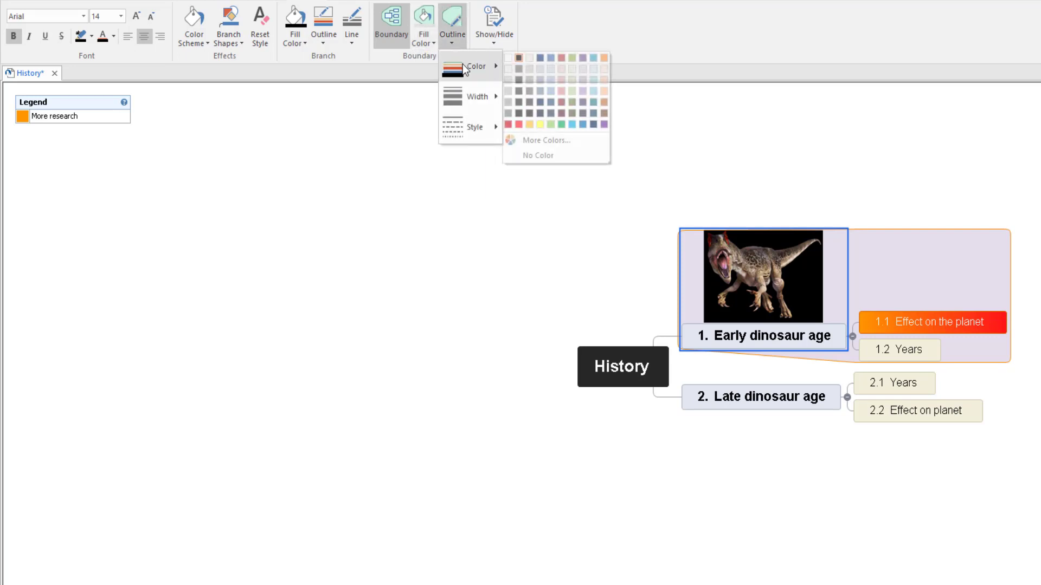
pyautogui.click(519, 123)
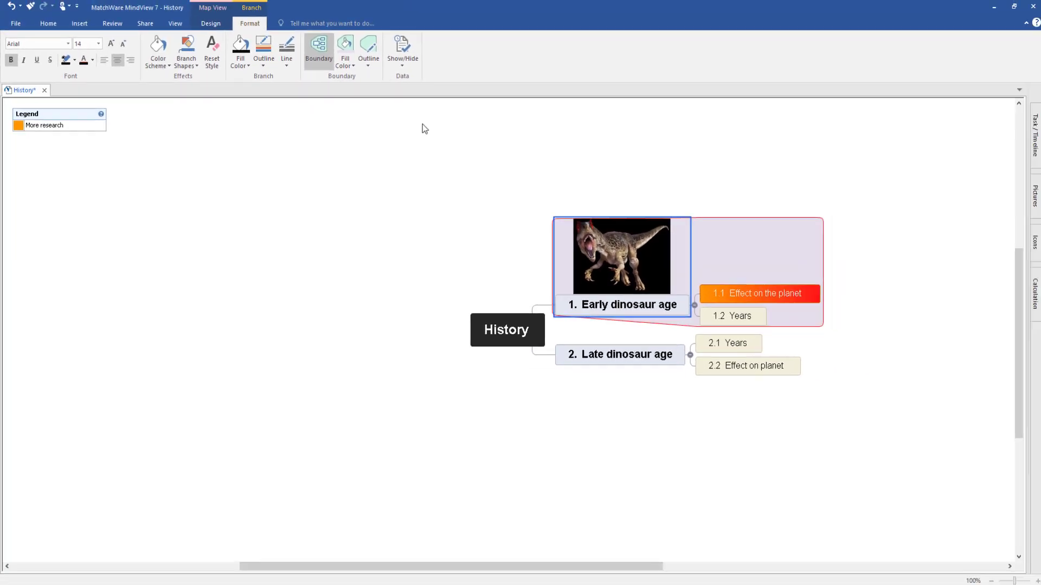
# Step: Open a text note for the "Effect on the planet" sub-branch of "Early dinosaur age"
pyautogui.click(52, 23)
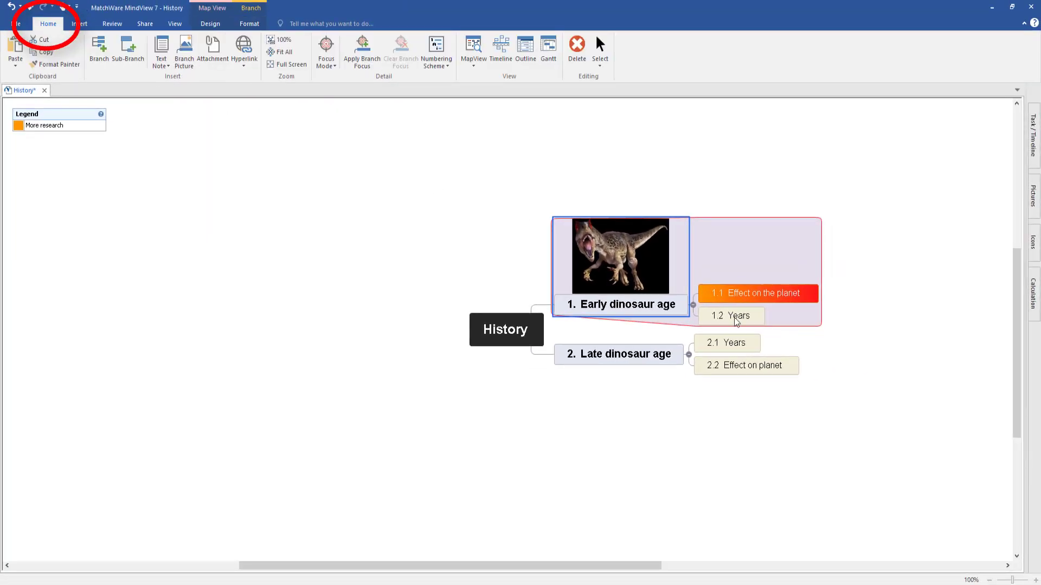
pyautogui.click(737, 299)
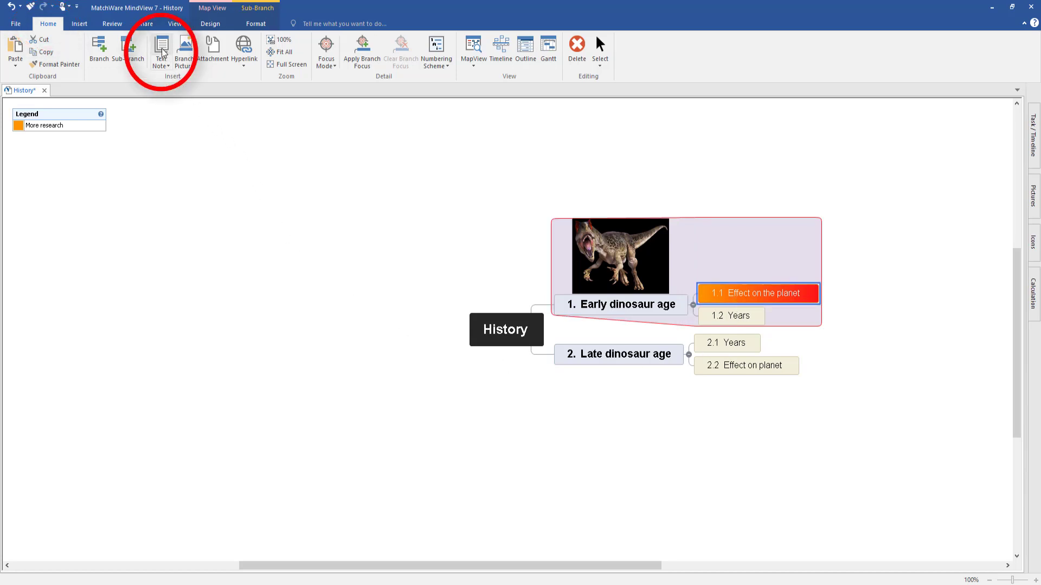
pyautogui.press('F8')
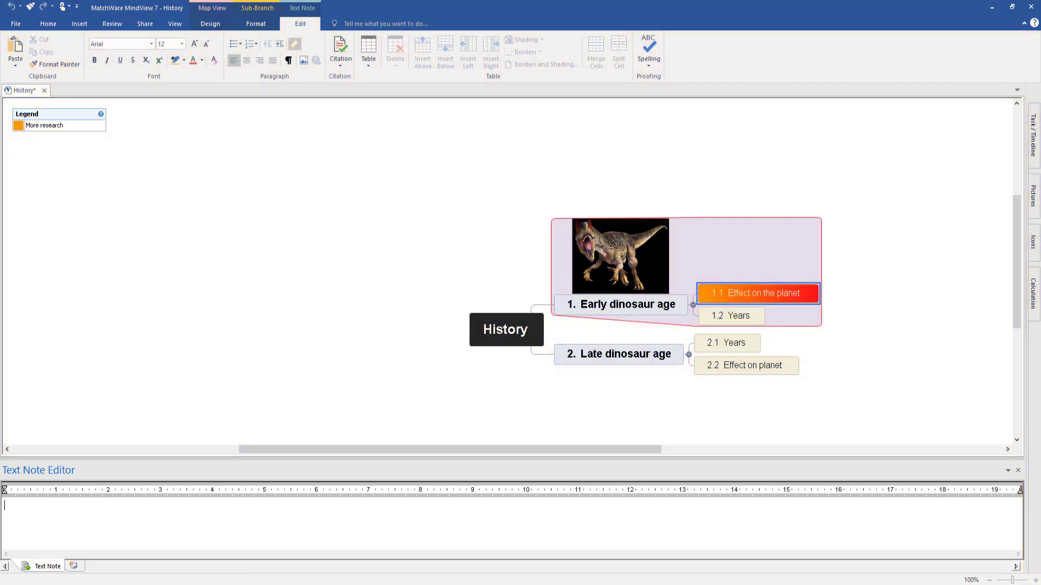
# Step: Switch to Chrome and search Google in a new tab for "dinosaurs effect on the planet"
pyautogui.hotkey('alt', 'Tab')
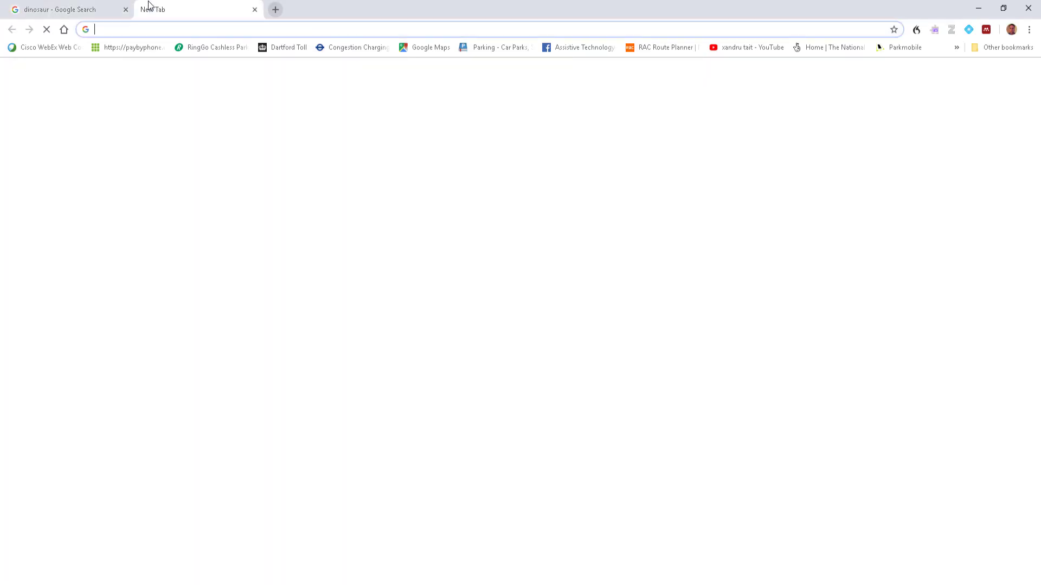
pyautogui.click(147, 7)
pyautogui.write('dinosaurs effect on the ')
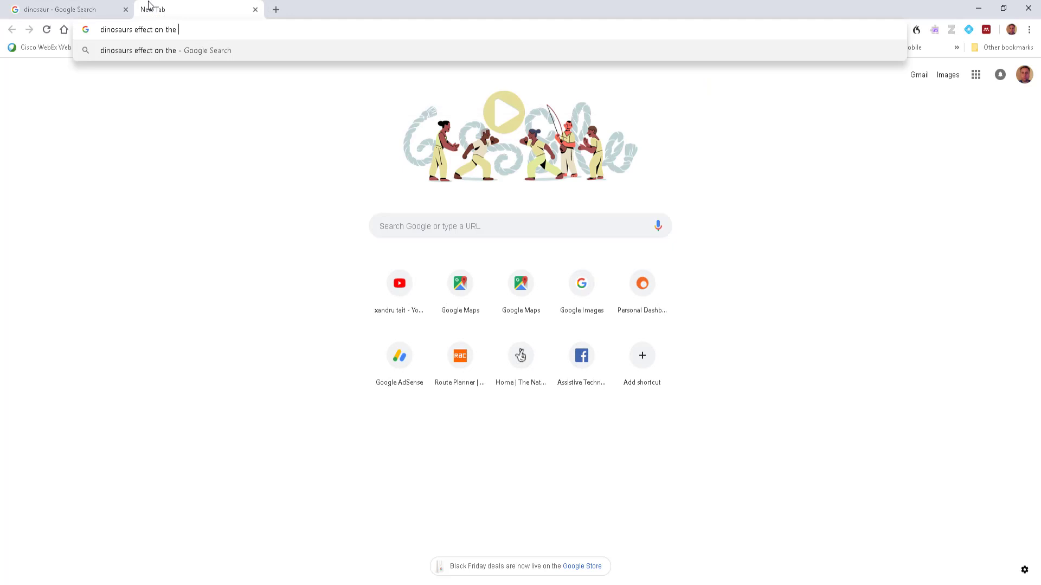
pyautogui.write('planet')
pyautogui.press('Return')
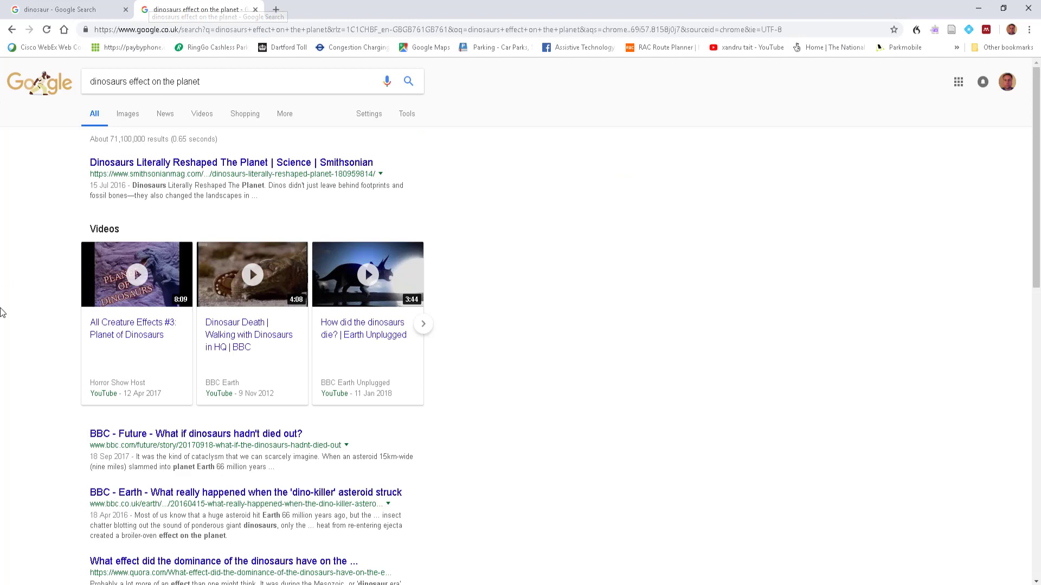
# Step: Copy the opening paragraph of the BBC Future article "What if dinosaurs hadn't died out?" and paste it into the text note in MindView
pyautogui.click(172, 439)
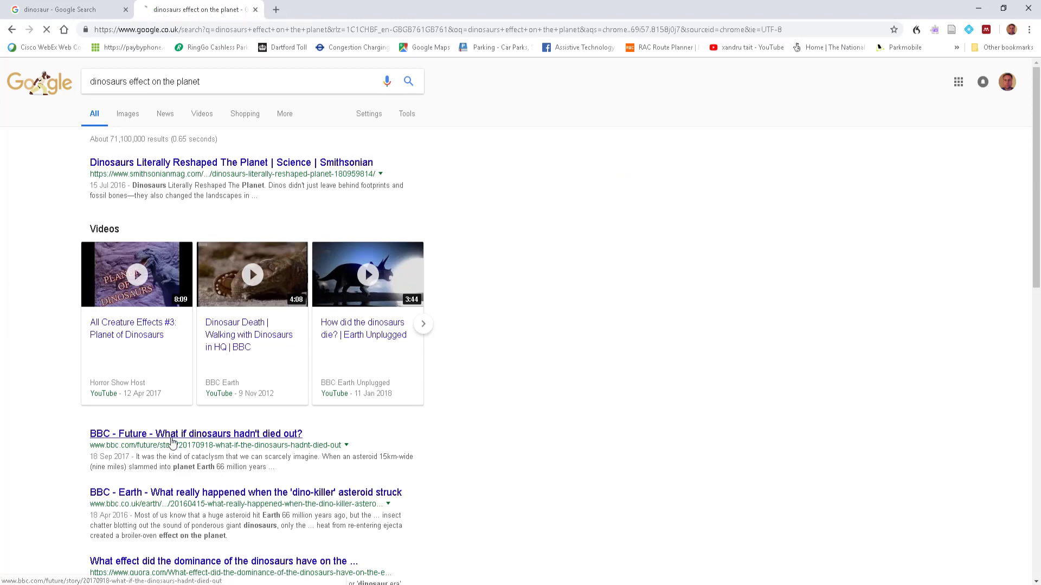
pyautogui.moveTo(1031, 95)
pyautogui.mouseDown()
pyautogui.moveTo(1037, 116)
pyautogui.moveTo(1036, 108)
pyautogui.mouseUp()
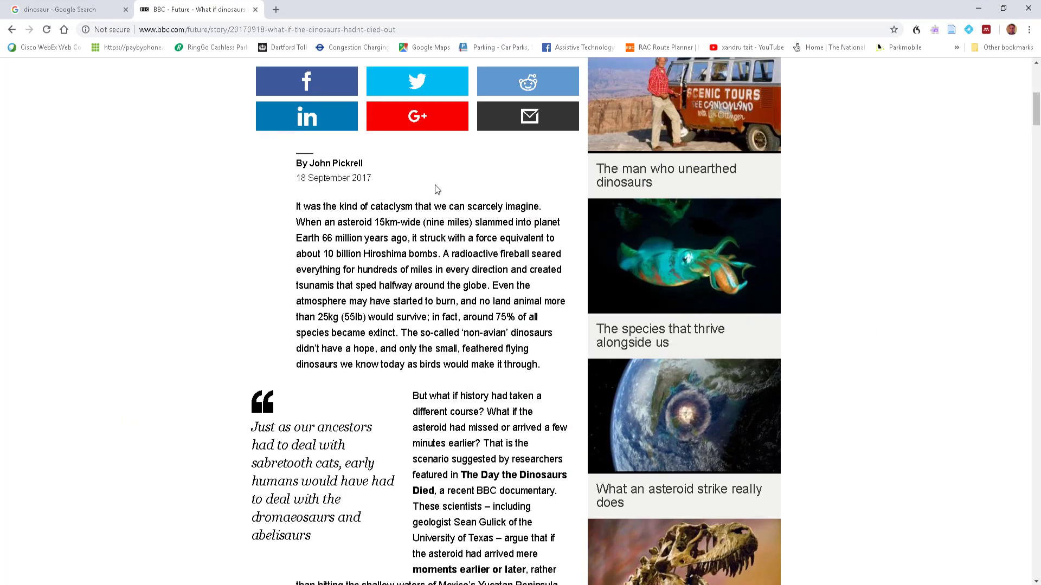
pyautogui.moveTo(296, 209); pyautogui.dragTo(539, 362)
pyautogui.hotkey('ctrl', 'c')
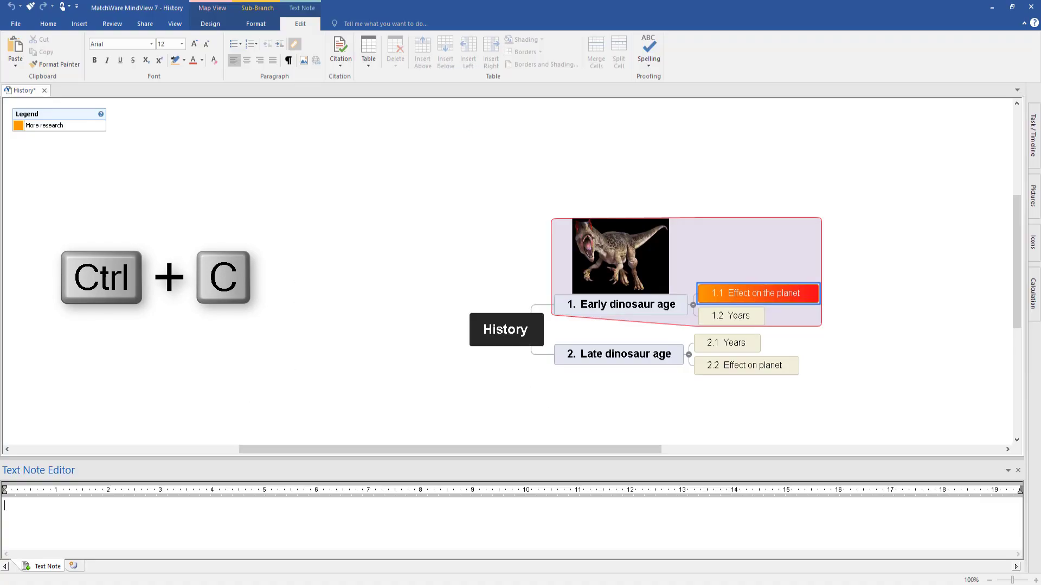
pyautogui.hotkey('ctrl', 'v')
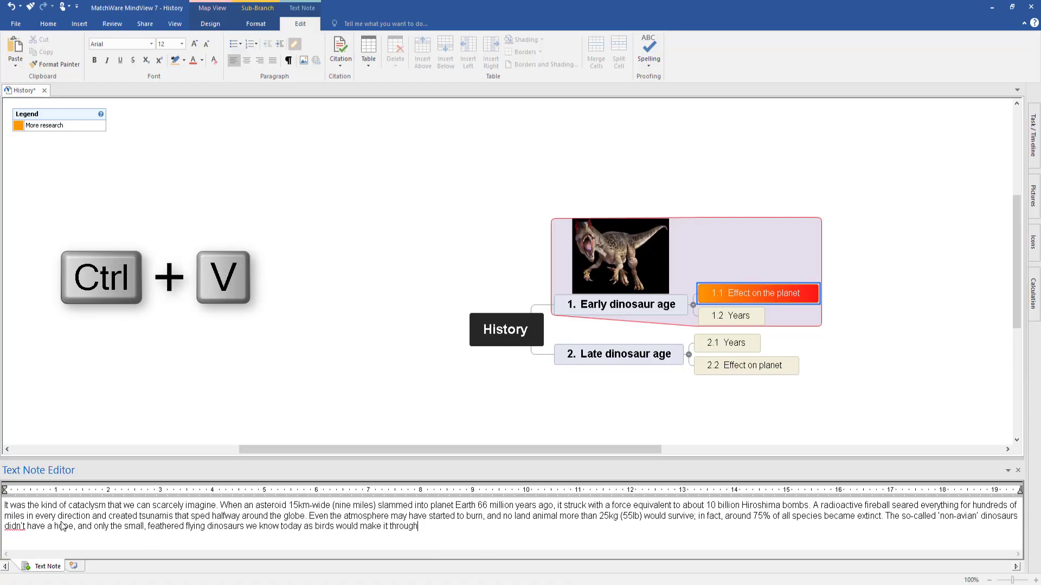
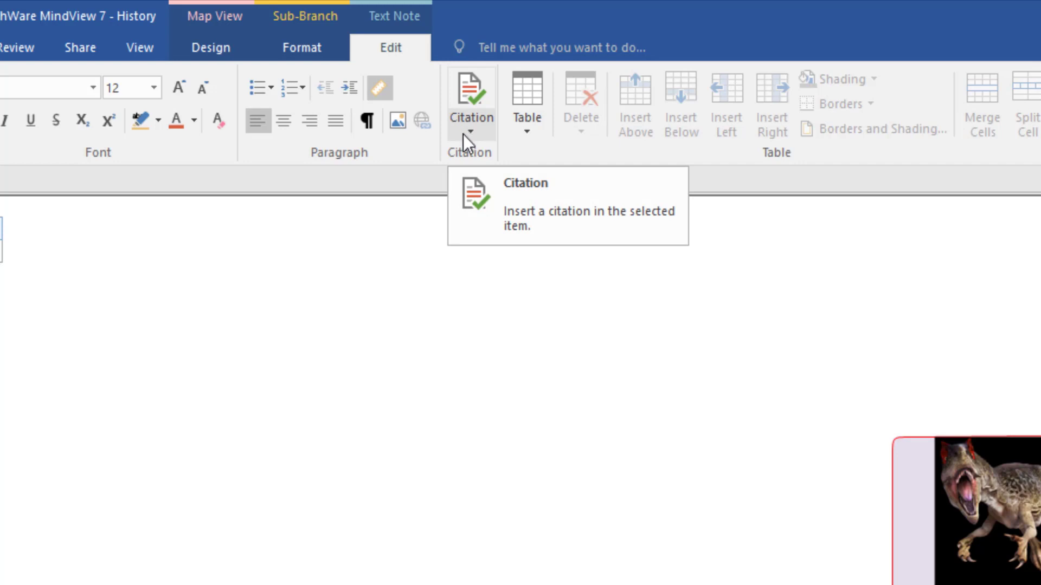
# Step: Open the source manager from the text note's citation options and start adding a new source
pyautogui.click(463, 135)
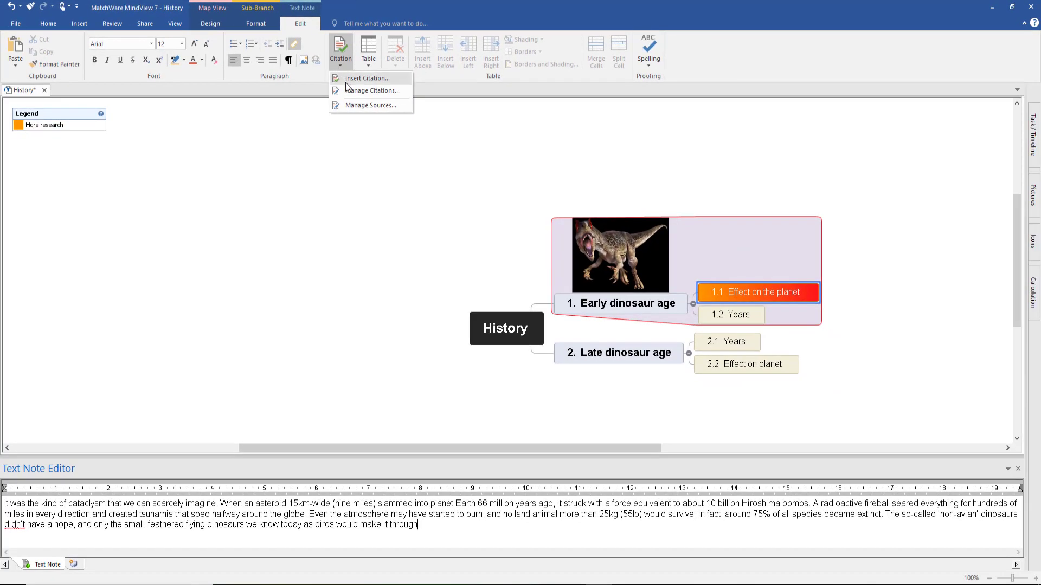
pyautogui.click(355, 106)
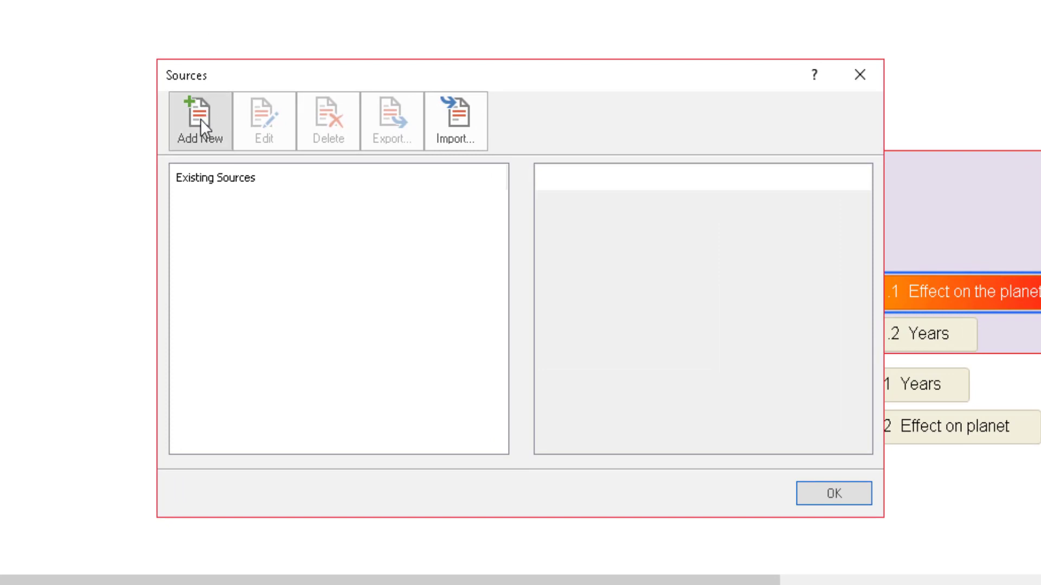
pyautogui.click(201, 120)
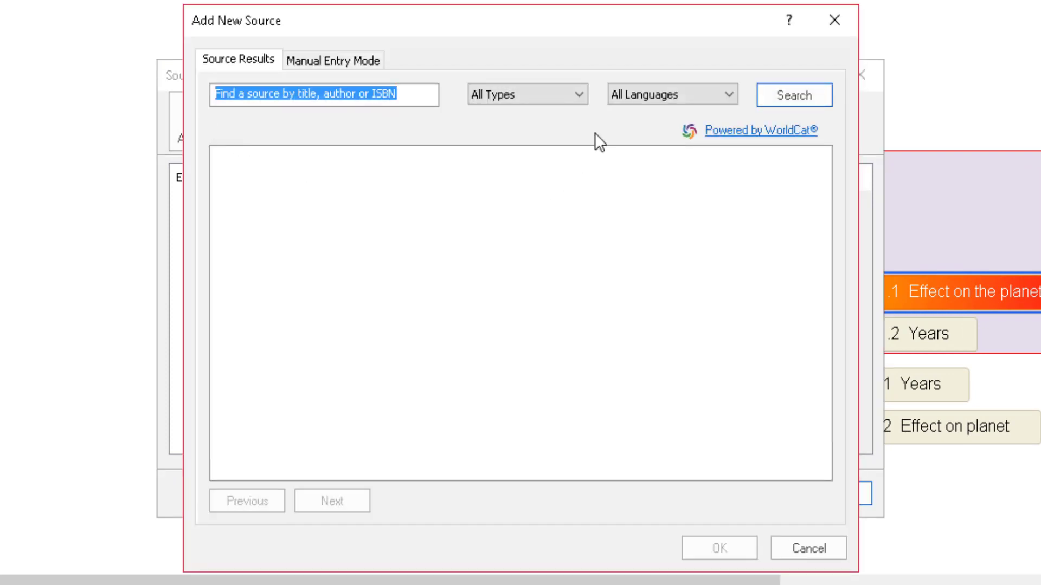
pyautogui.click(568, 93)
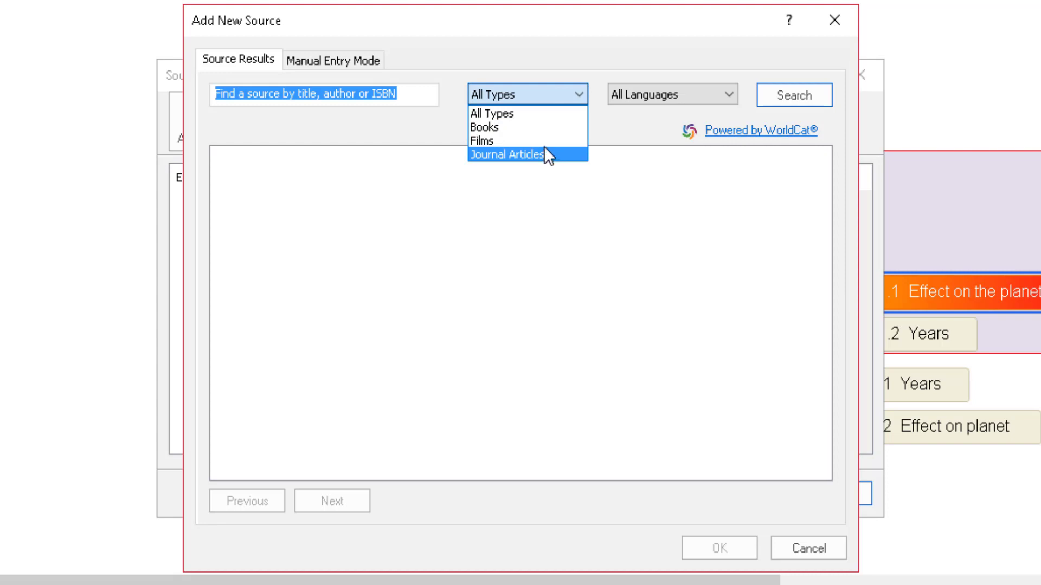
pyautogui.click(544, 130)
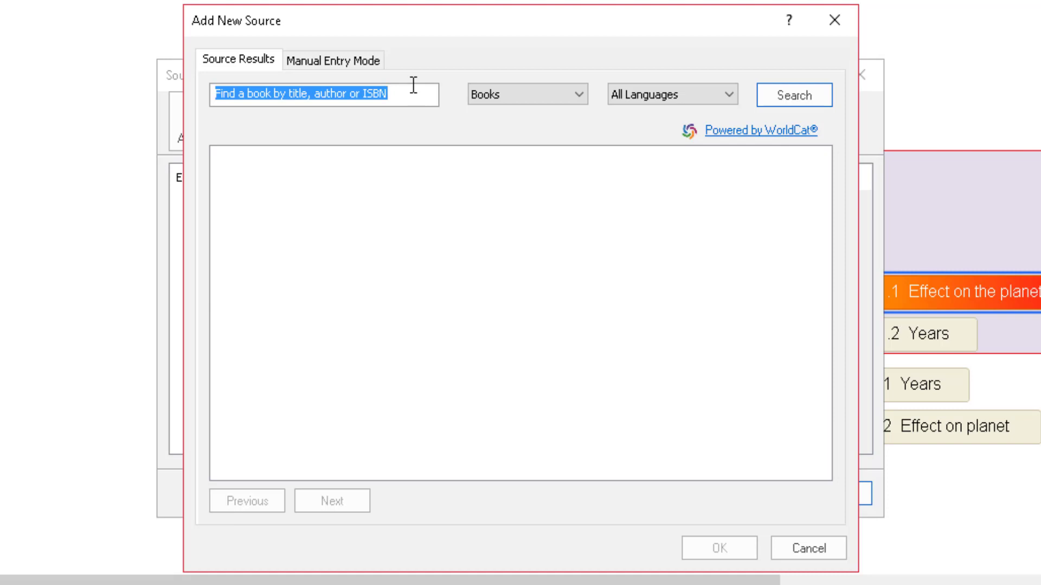
pyautogui.click(471, 101)
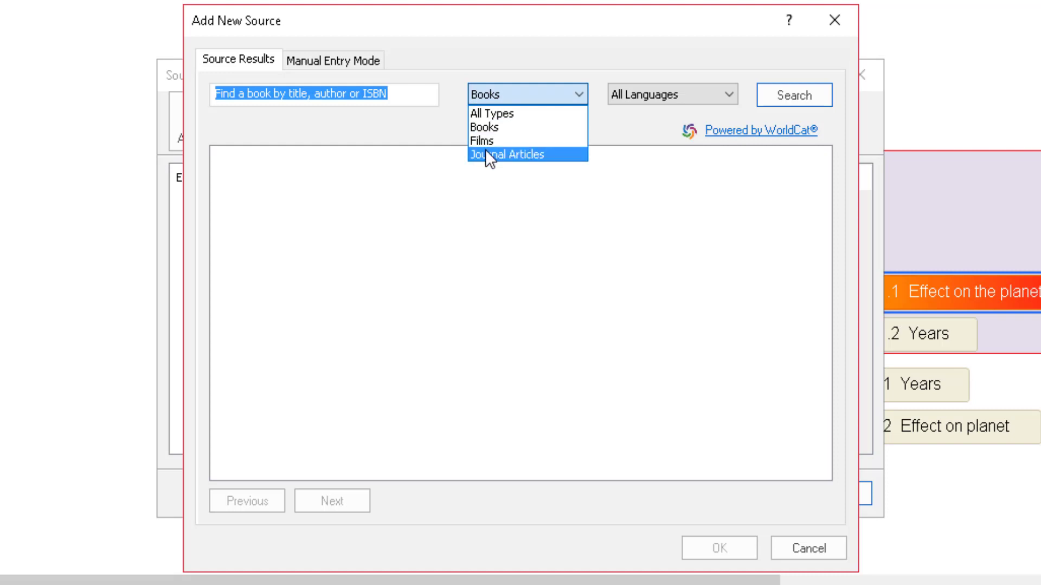
pyautogui.click(486, 112)
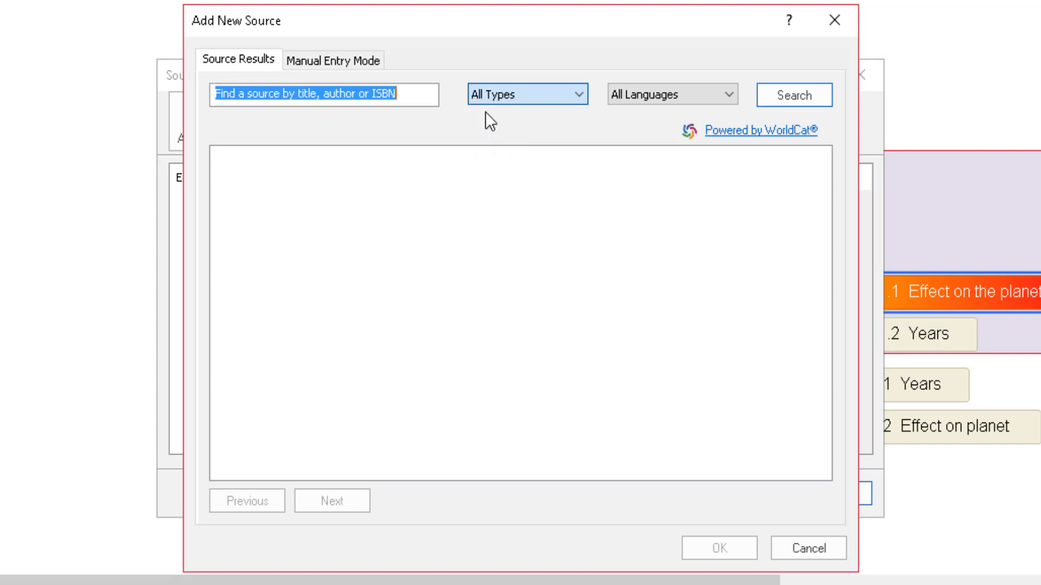
# Step: Switch the new source to manual entry and set its type to Web site
pyautogui.click(327, 58)
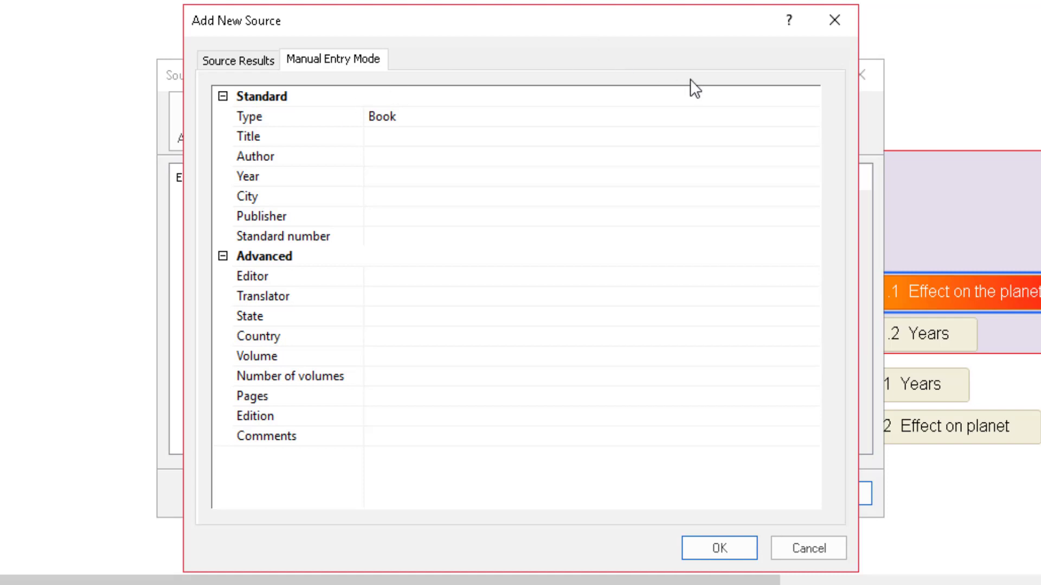
pyautogui.click(776, 115)
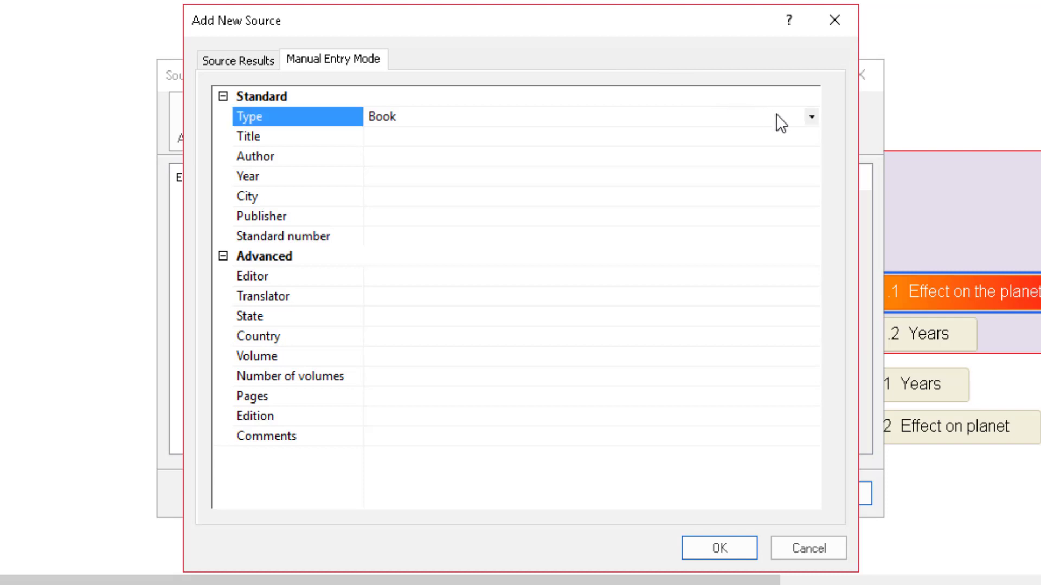
pyautogui.click(813, 118)
pyautogui.click(610, 173)
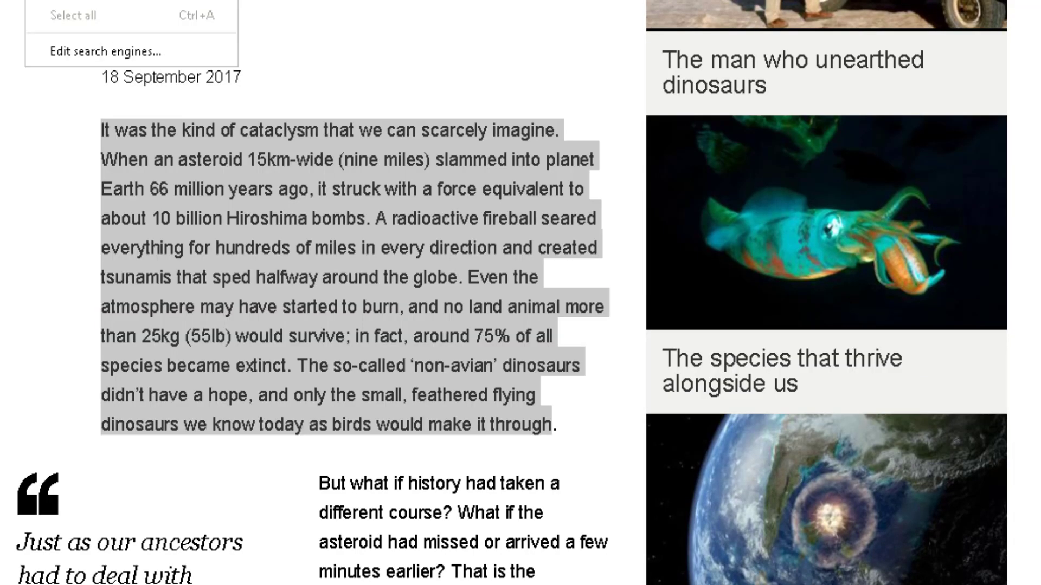
pyautogui.press('Escape')
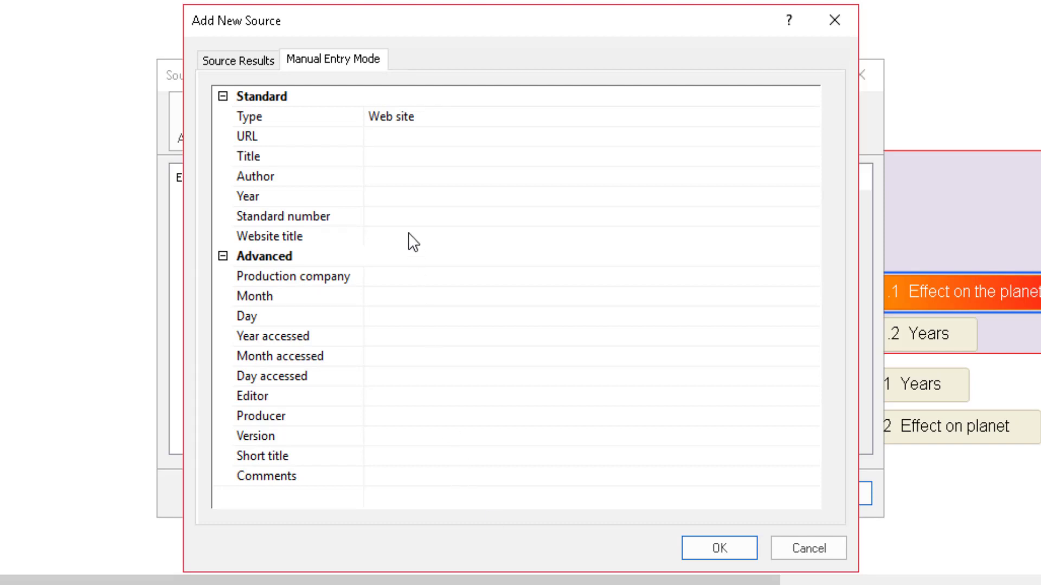
pyautogui.click(381, 138)
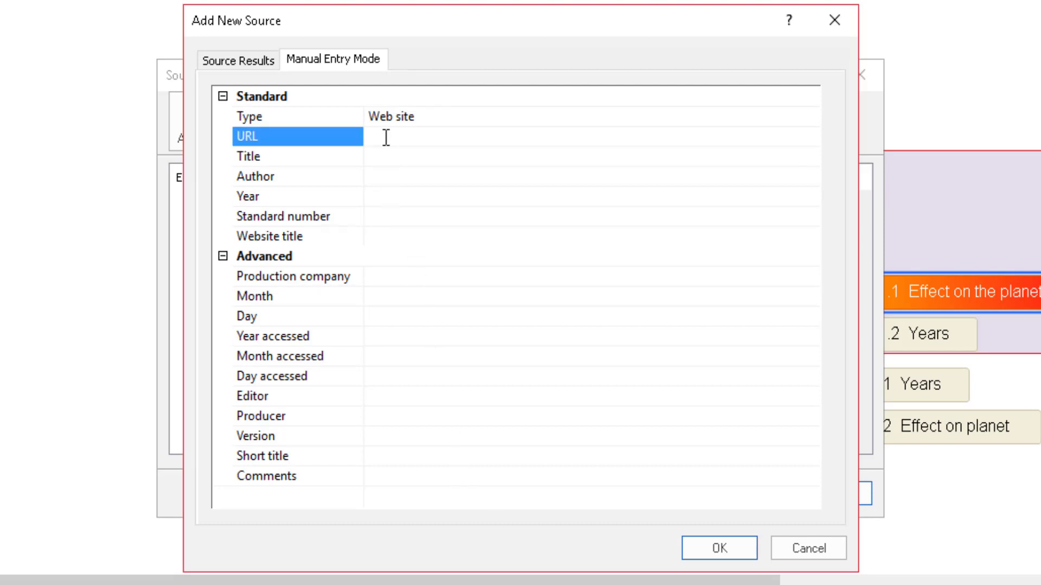
pyautogui.write('http://www.bbc.com/future/story/20170918-what-if-the-dinosaurs-hadnt-died-out')
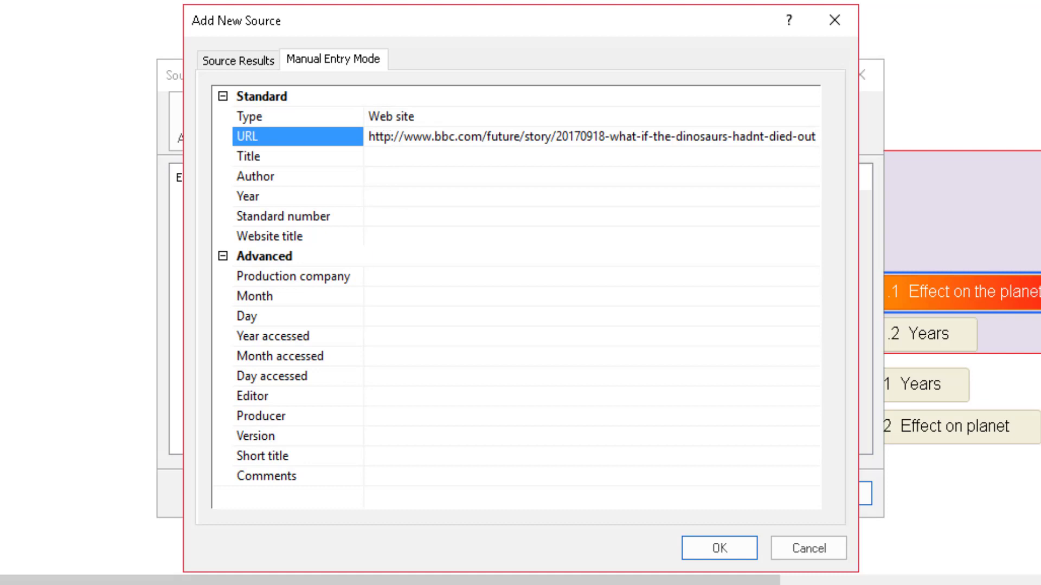
# Step: Set the source's title to "Future" and its author to "BBc", and save it to the existing sources
pyautogui.click(418, 156)
pyautogui.write('Future')
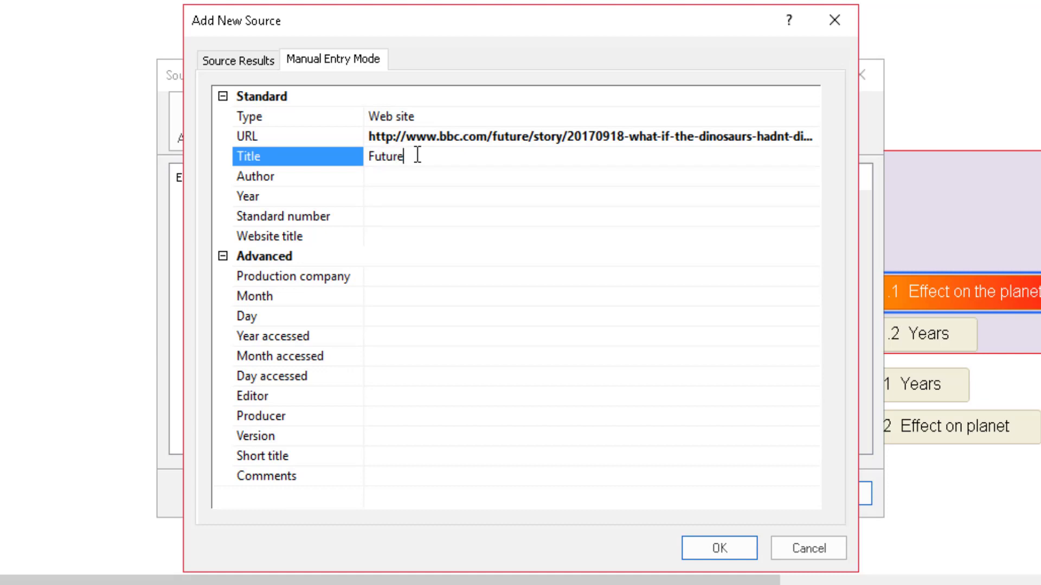
pyautogui.press('Tab')
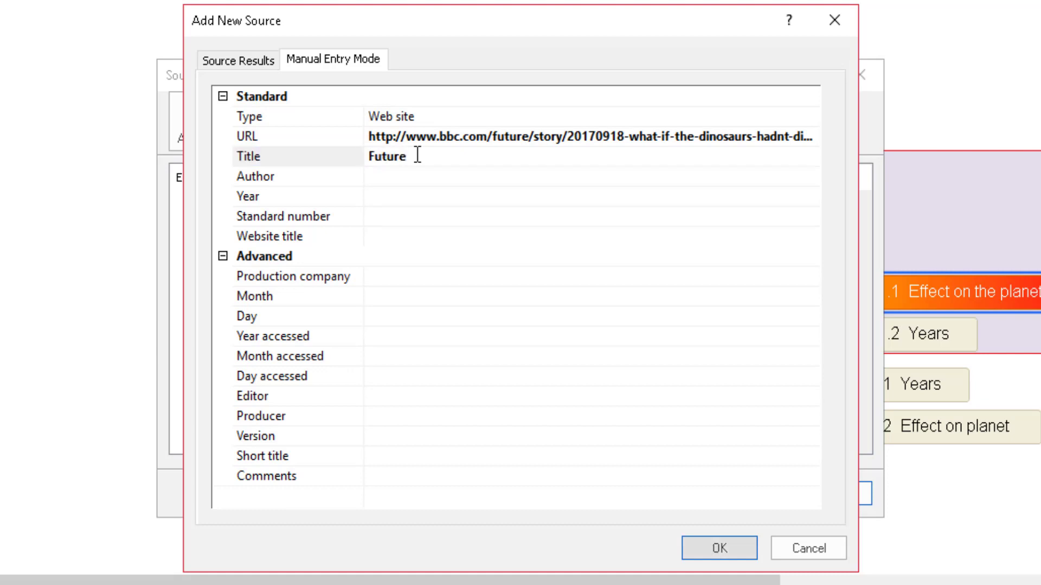
pyautogui.click(381, 169)
pyautogui.write('BBc')
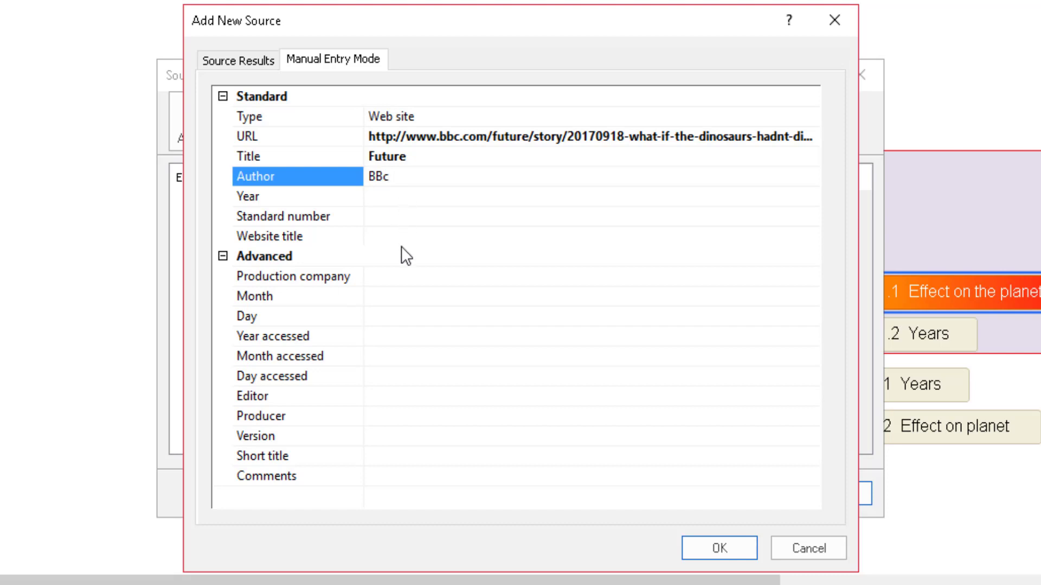
pyautogui.click(396, 341)
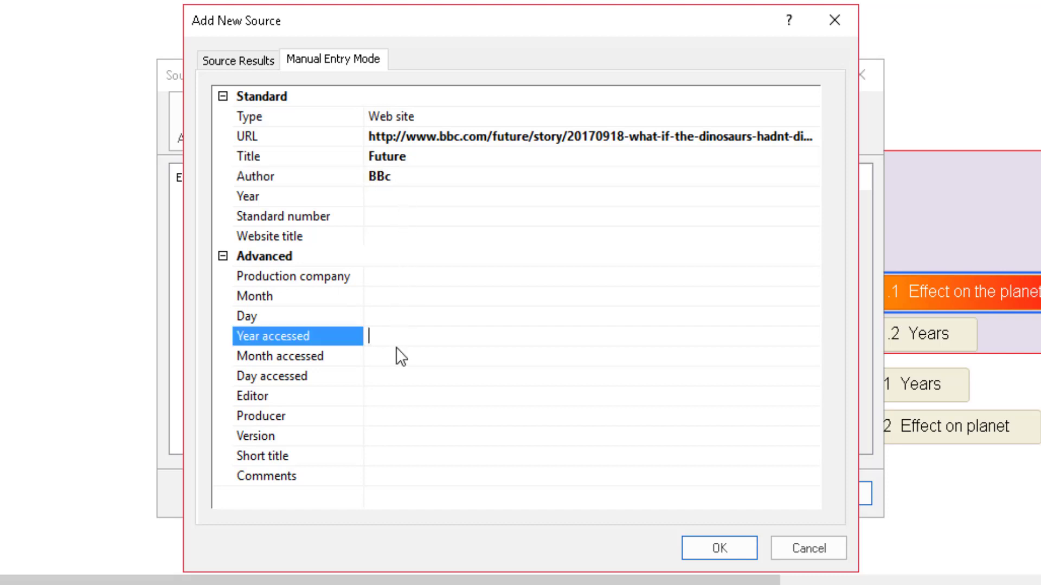
pyautogui.click(396, 350)
pyautogui.click(392, 371)
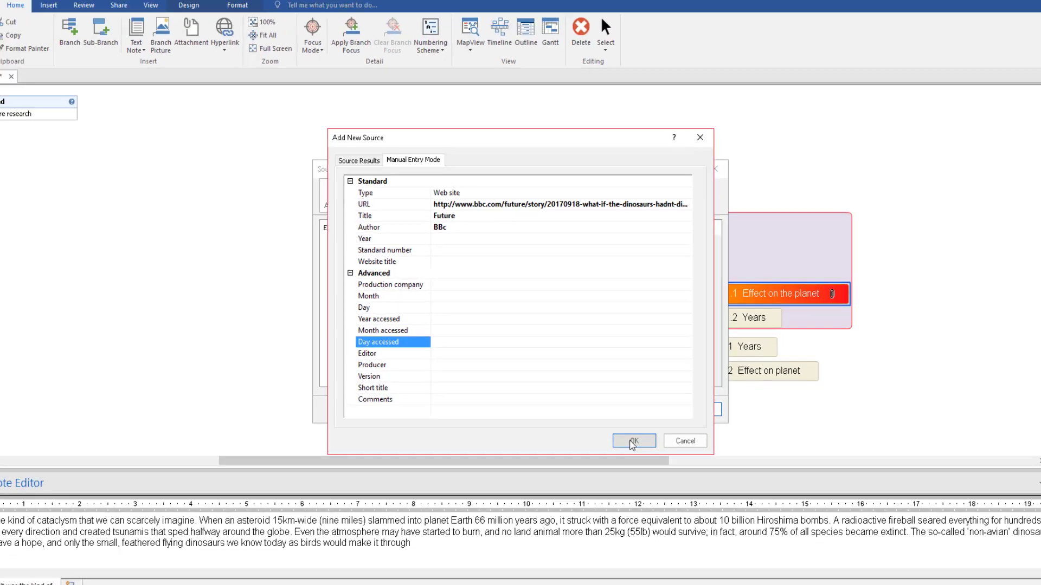
pyautogui.click(716, 552)
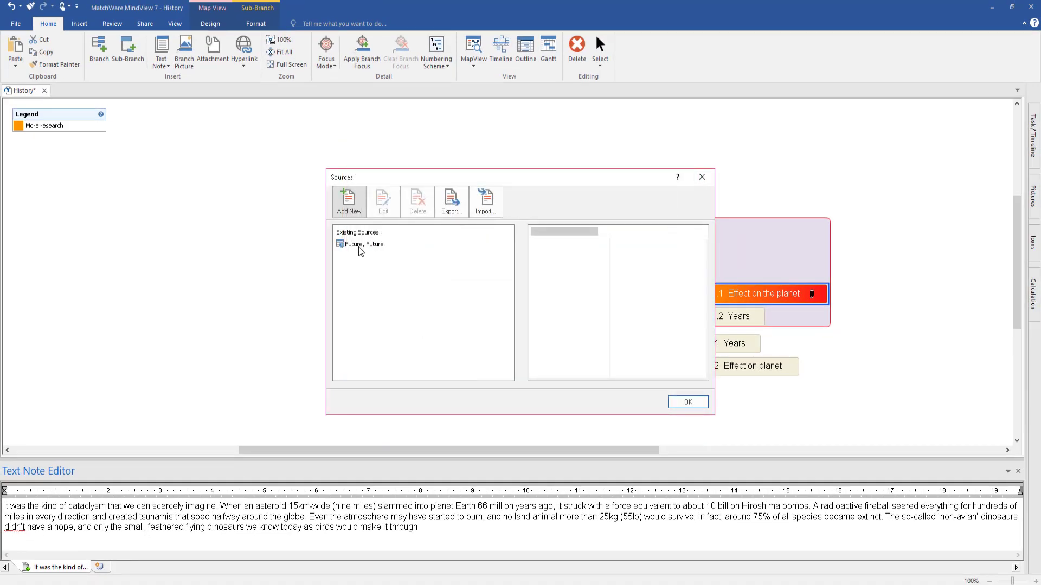
pyautogui.click(687, 401)
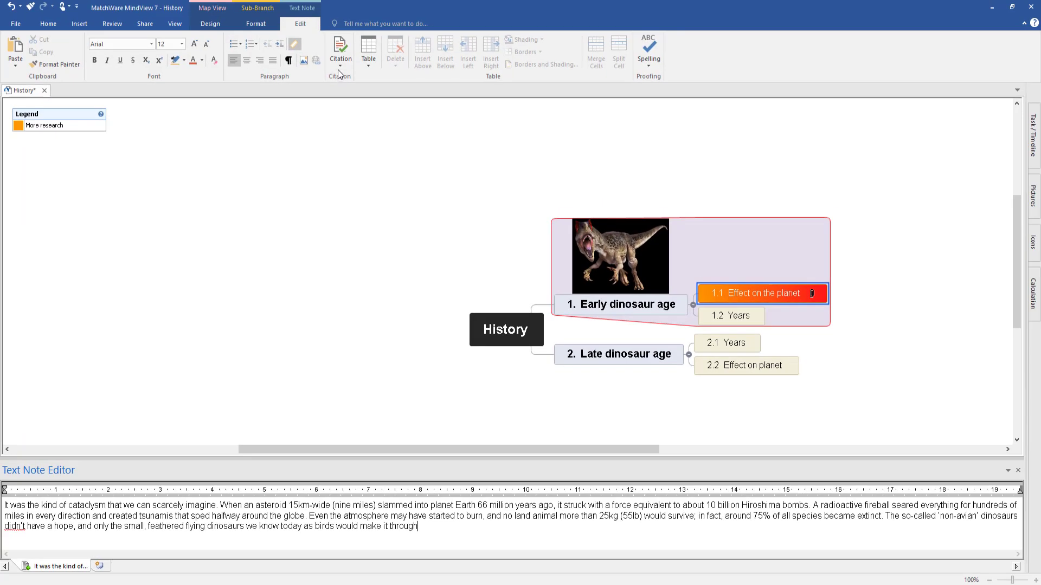
# Step: Insert a citation of the "Future, Future" source at the end of the text note and close the note editor
pyautogui.click(337, 66)
pyautogui.click(369, 79)
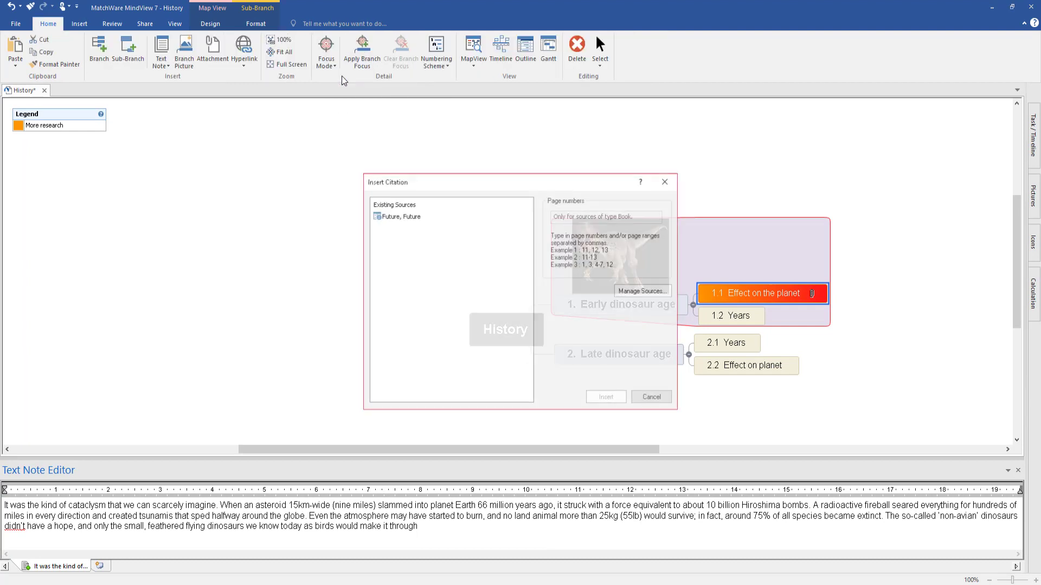
pyautogui.click(406, 218)
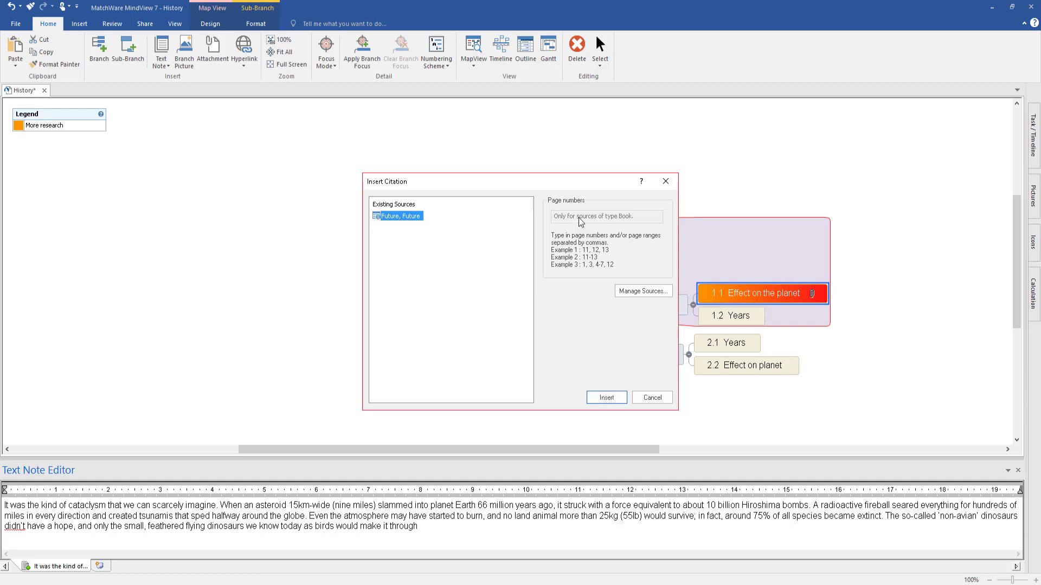
pyautogui.click(607, 397)
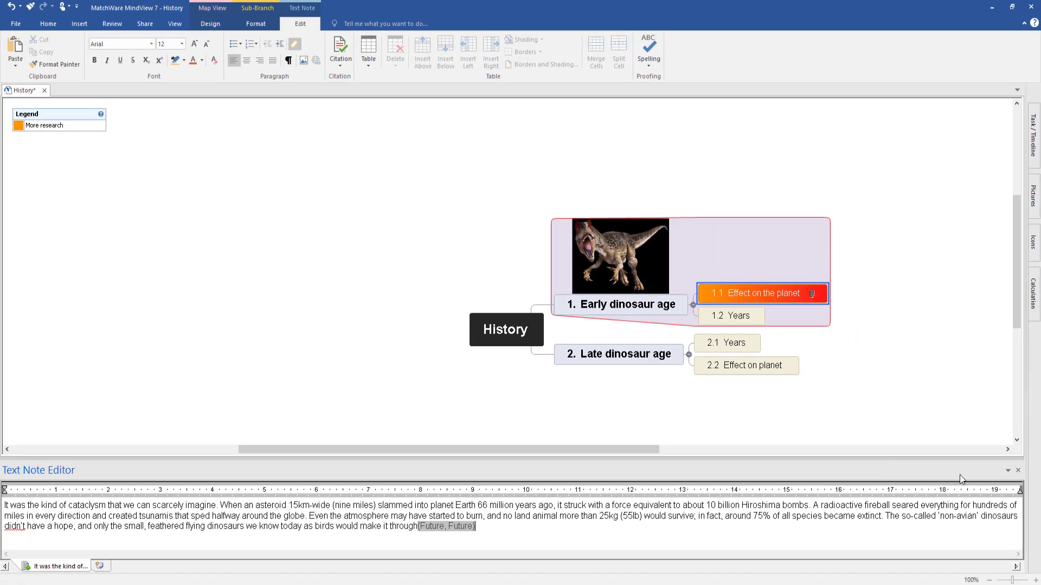
pyautogui.click(1018, 470)
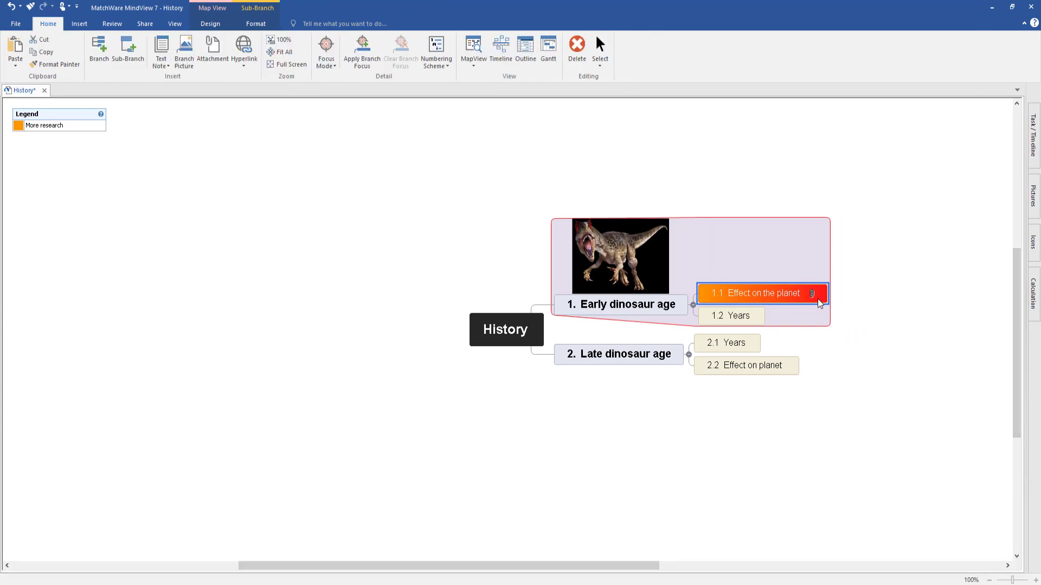
pyautogui.moveTo(813, 295)
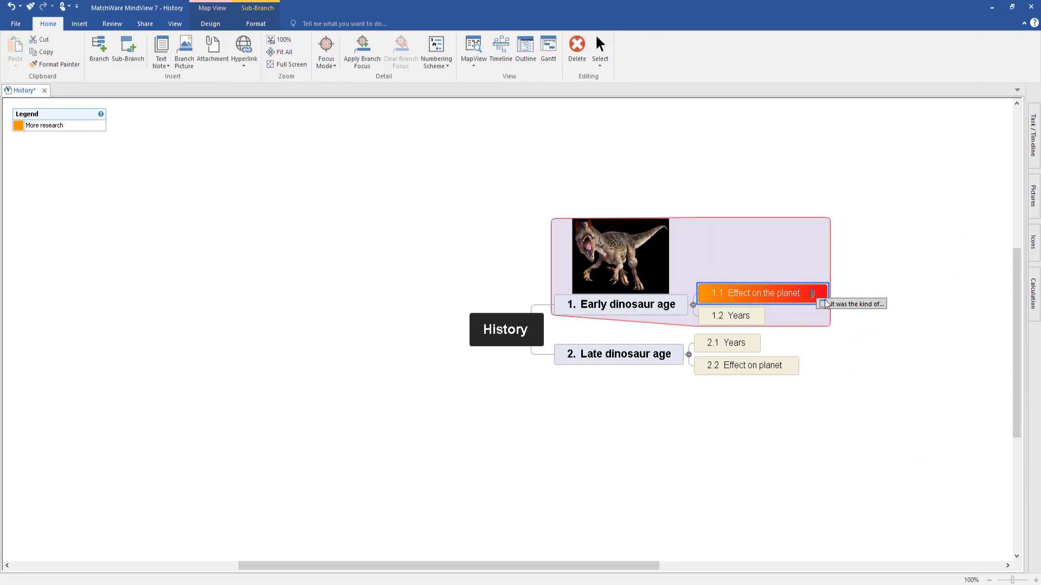
pyautogui.click(668, 474)
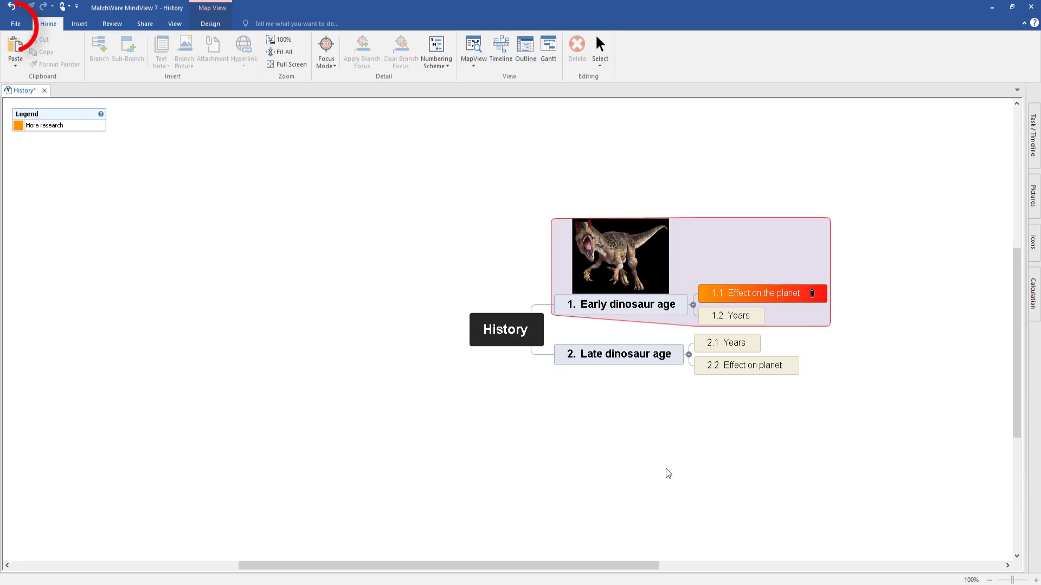
# Step: Open the custom Microsoft Word export settings for the History map
pyautogui.moveTo(87, 125)
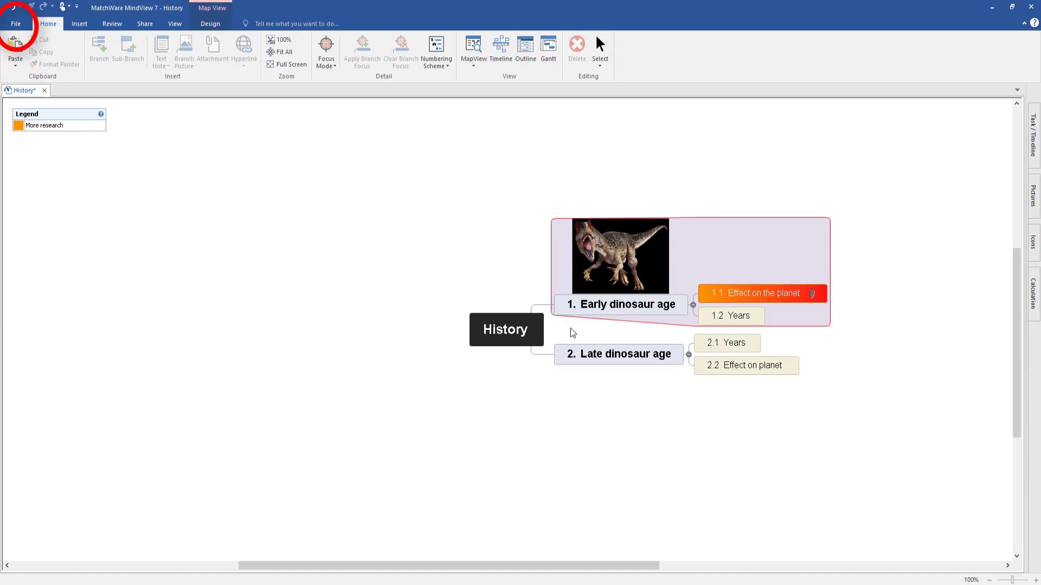
pyautogui.click(19, 23)
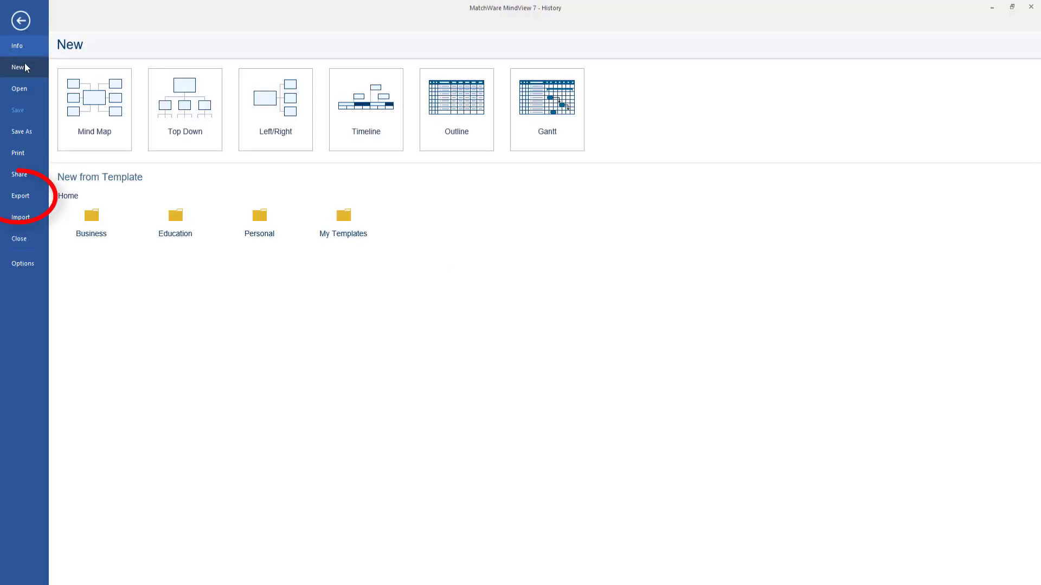
pyautogui.click(26, 200)
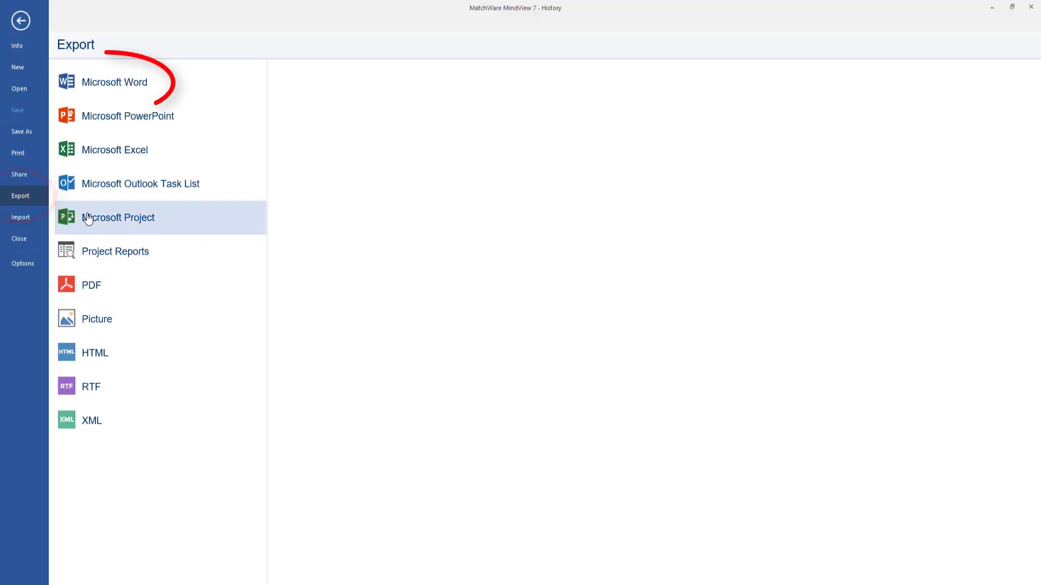
pyautogui.click(115, 90)
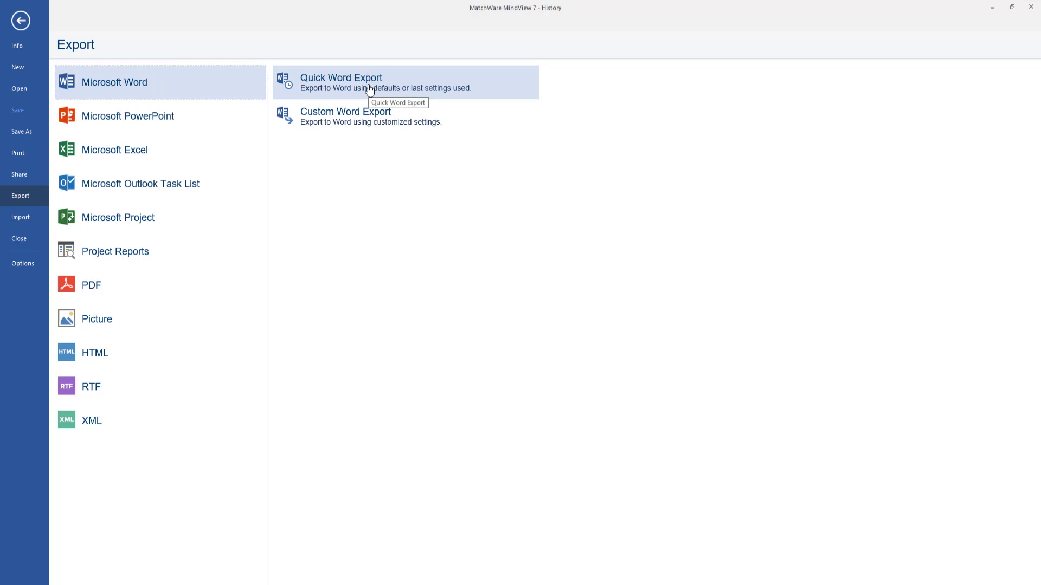
pyautogui.click(363, 118)
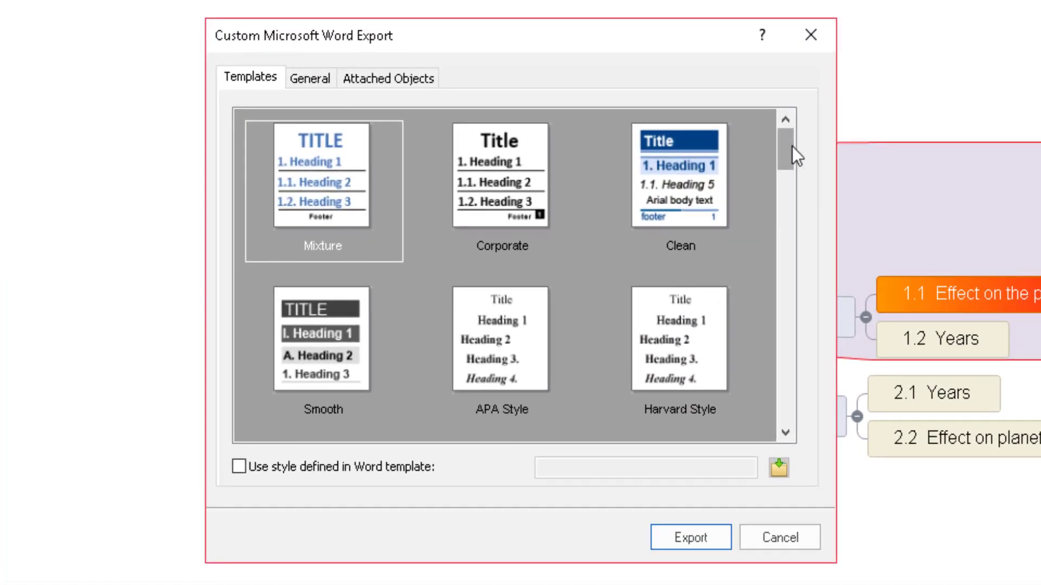
# Step: Choose the Harvard Style template for the Word export
pyautogui.moveTo(792, 146)
pyautogui.mouseDown()
pyautogui.moveTo(786, 195)
pyautogui.moveTo(796, 157)
pyautogui.mouseUp()
pyautogui.click(685, 350)
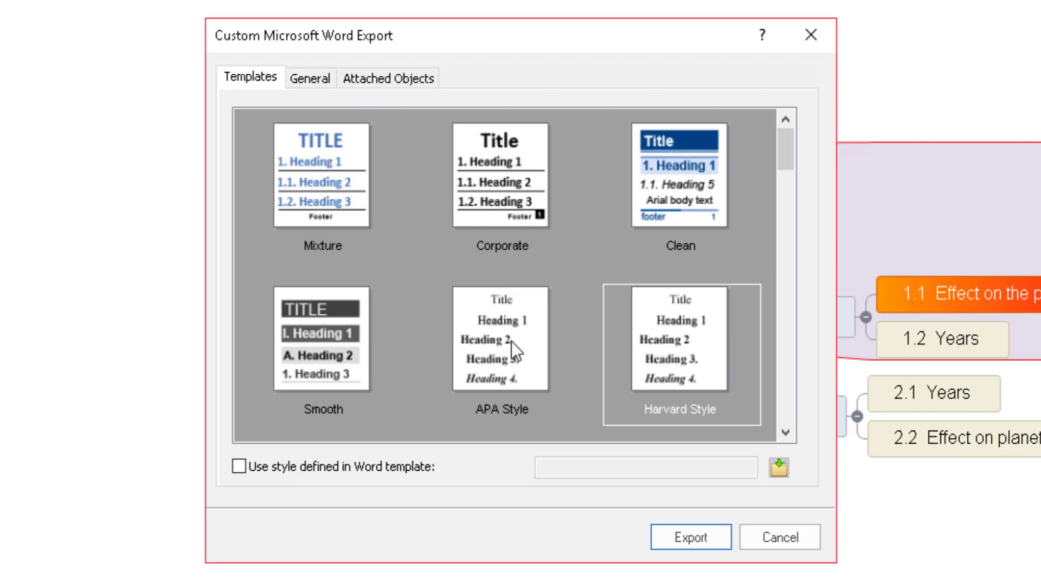
pyautogui.click(499, 342)
pyautogui.click(695, 353)
# Step: Include a bibliography in the Word export, check the document information, and leave out the title page
pyautogui.click(314, 80)
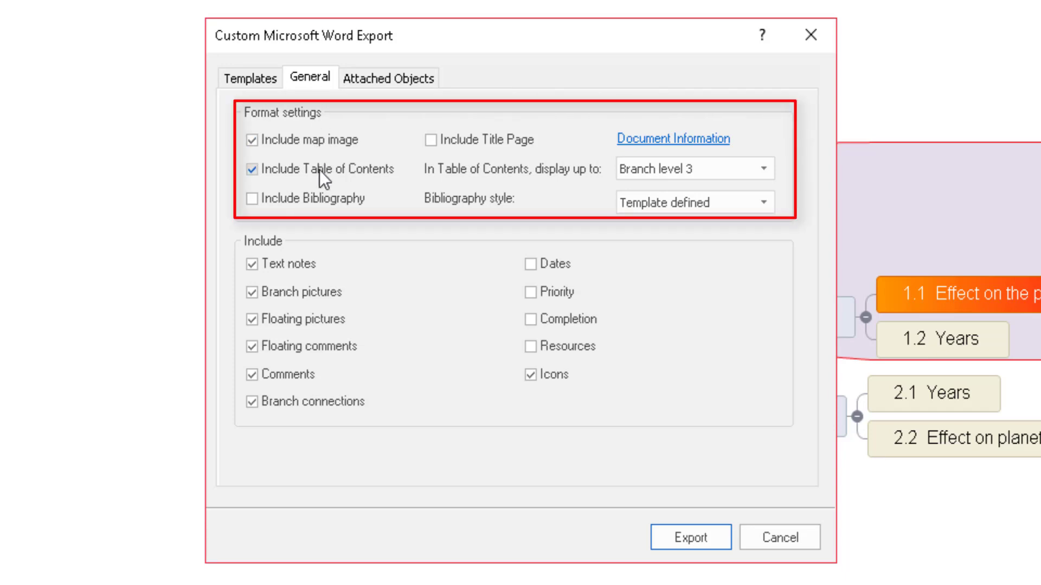
pyautogui.click(254, 203)
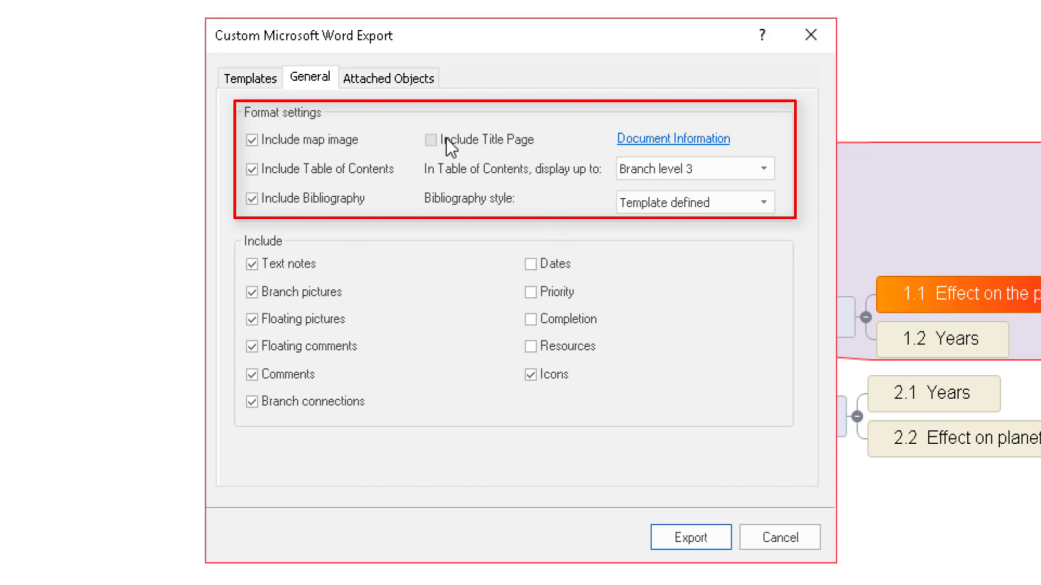
pyautogui.click(659, 141)
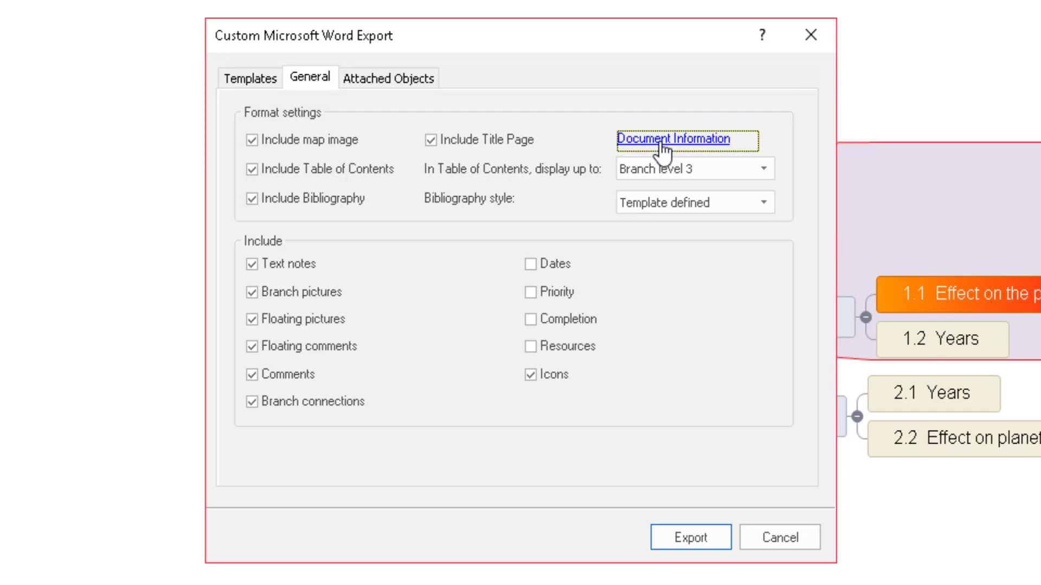
pyautogui.click(651, 523)
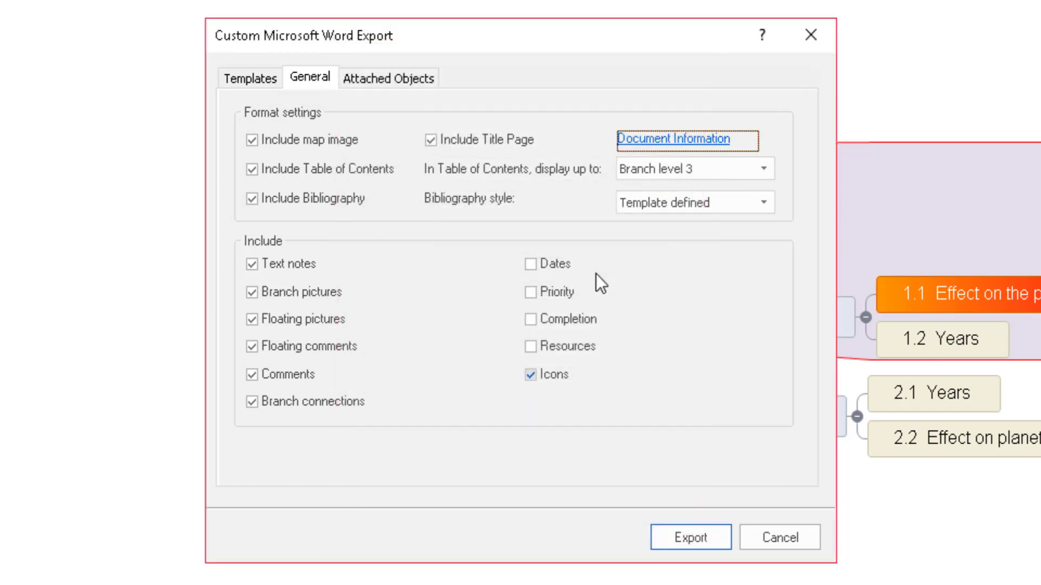
pyautogui.click(437, 140)
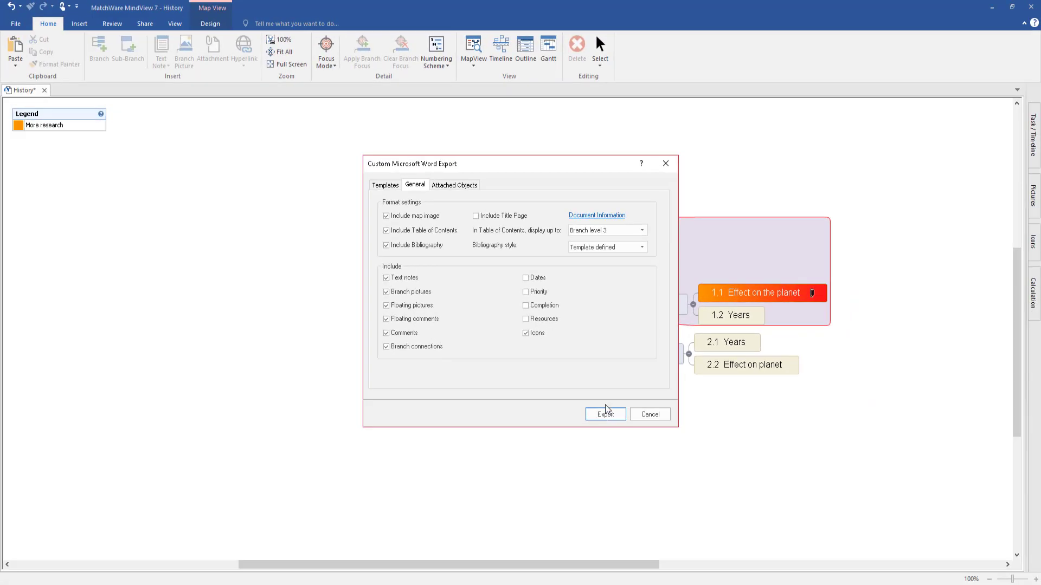
# Step: Export the map to the Documents folder as History.docm, and update the Word document's fields and table of contents page numbers only
pyautogui.click(605, 413)
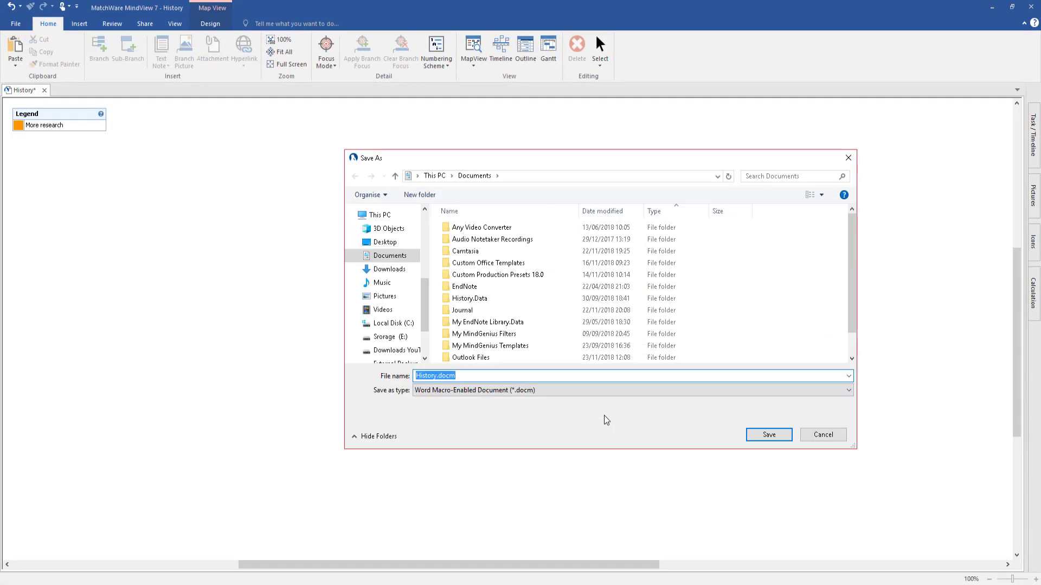
pyautogui.click(776, 437)
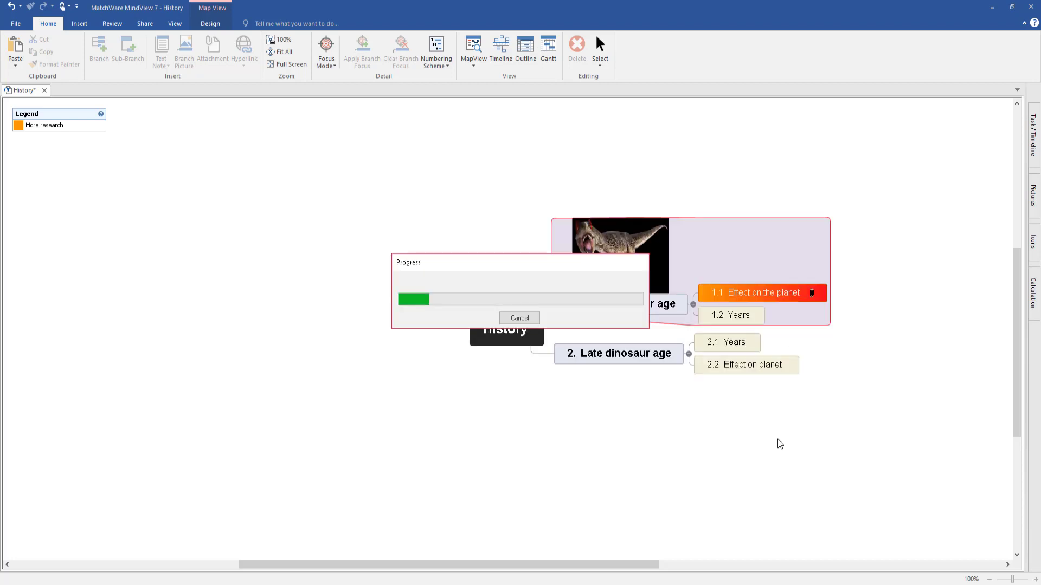
pyautogui.click(527, 316)
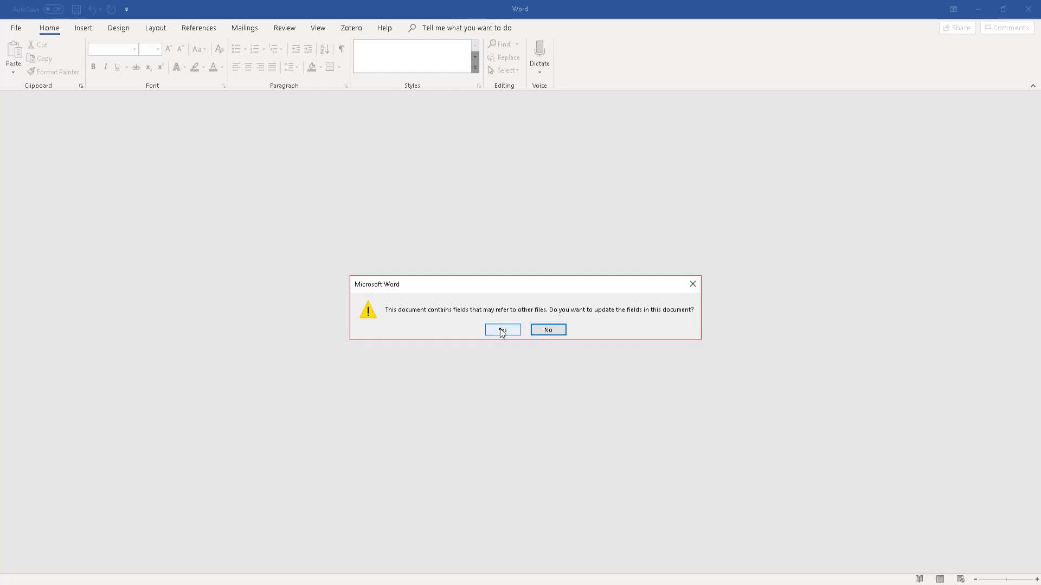
pyautogui.click(500, 330)
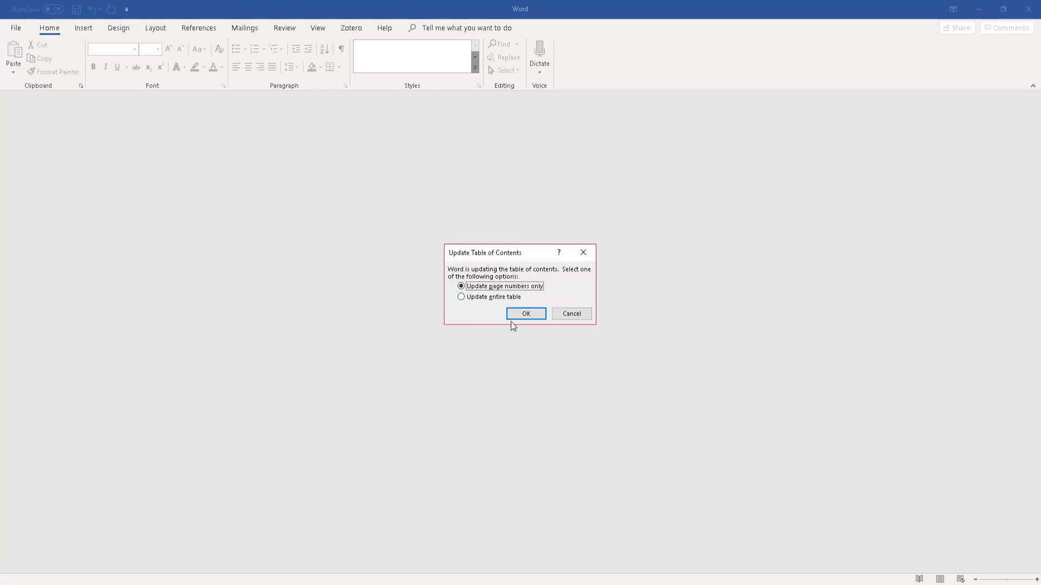
pyautogui.click(525, 313)
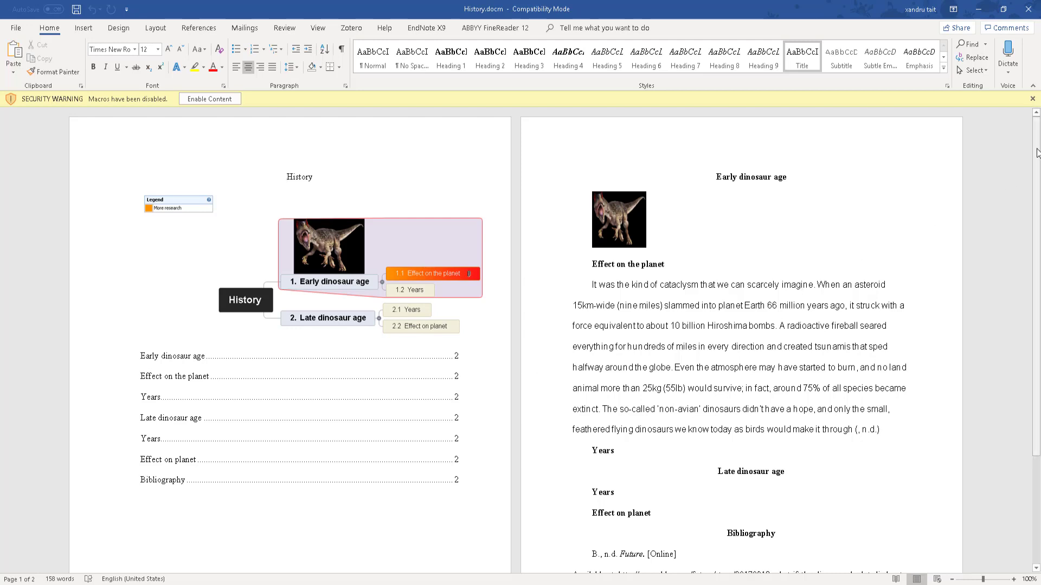
# Step: Examine the bibliography at the end of the exported Word document and the citation styles available for it
pyautogui.moveTo(1037, 153); pyautogui.dragTo(1037, 260)
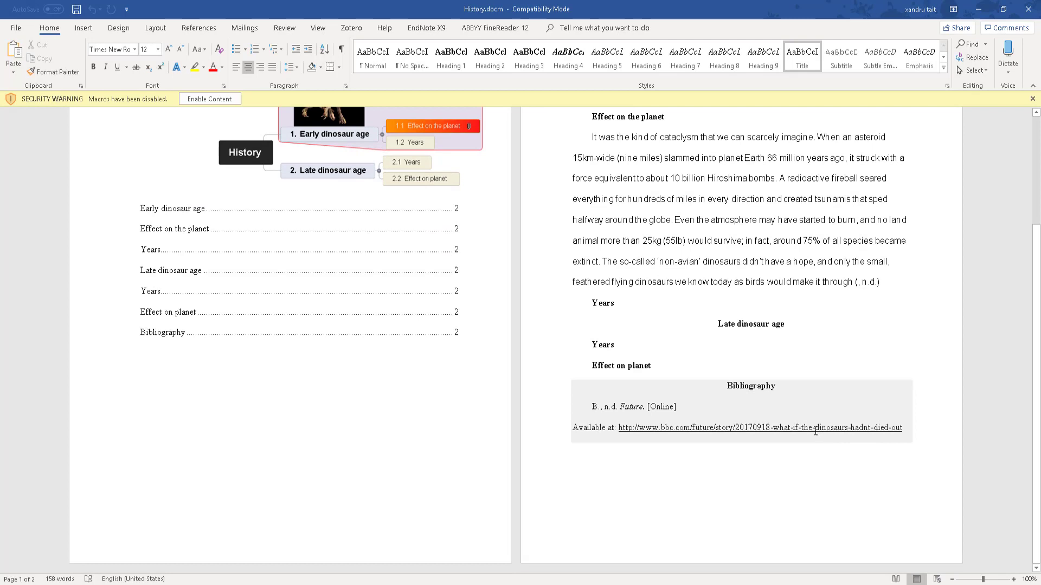
pyautogui.click(770, 422)
pyautogui.hotkey('alt', 'r')
pyautogui.click(655, 495)
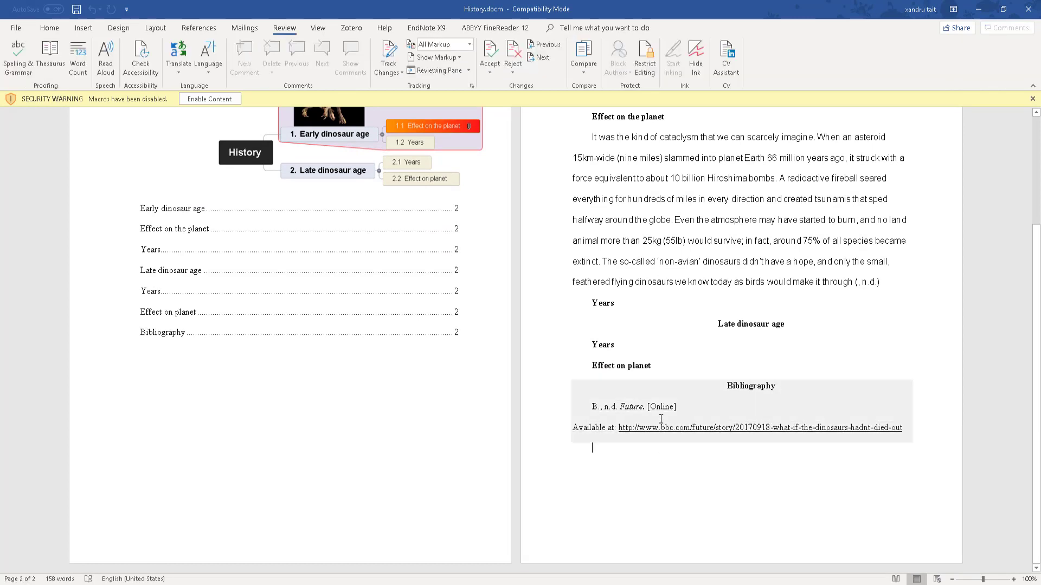
pyautogui.click(662, 406)
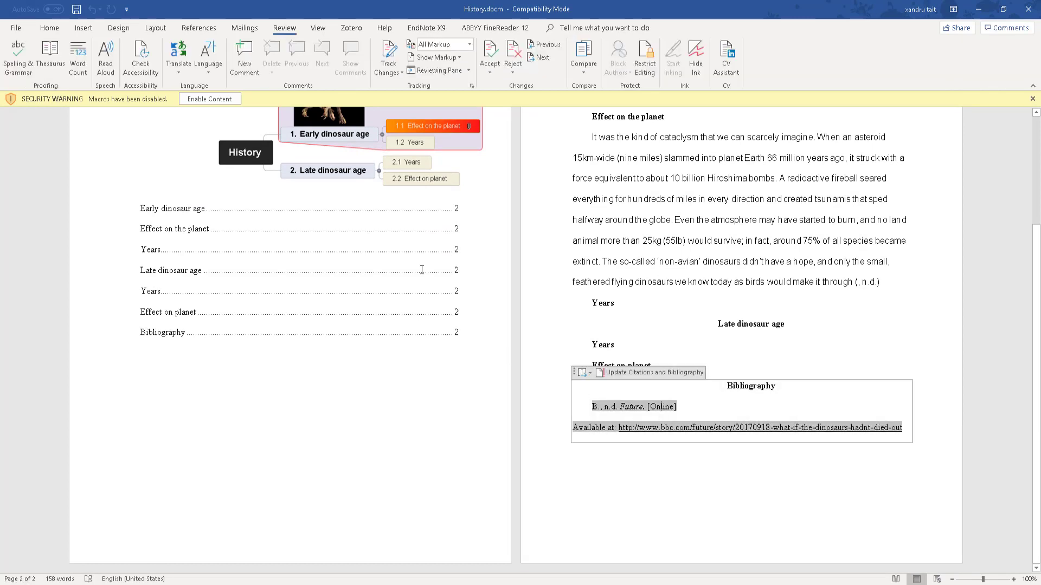
pyautogui.click(198, 27)
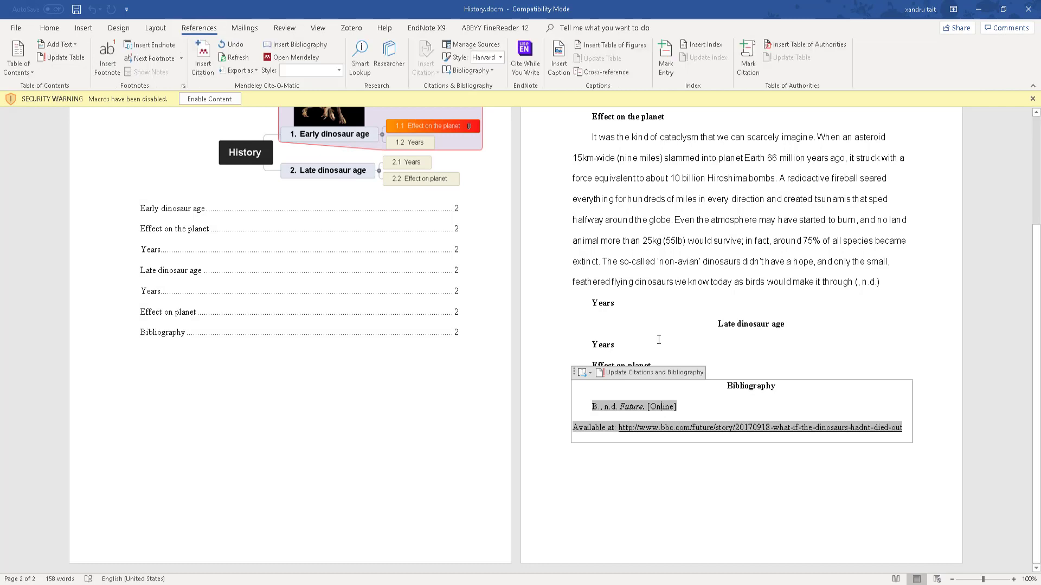
pyautogui.click(502, 58)
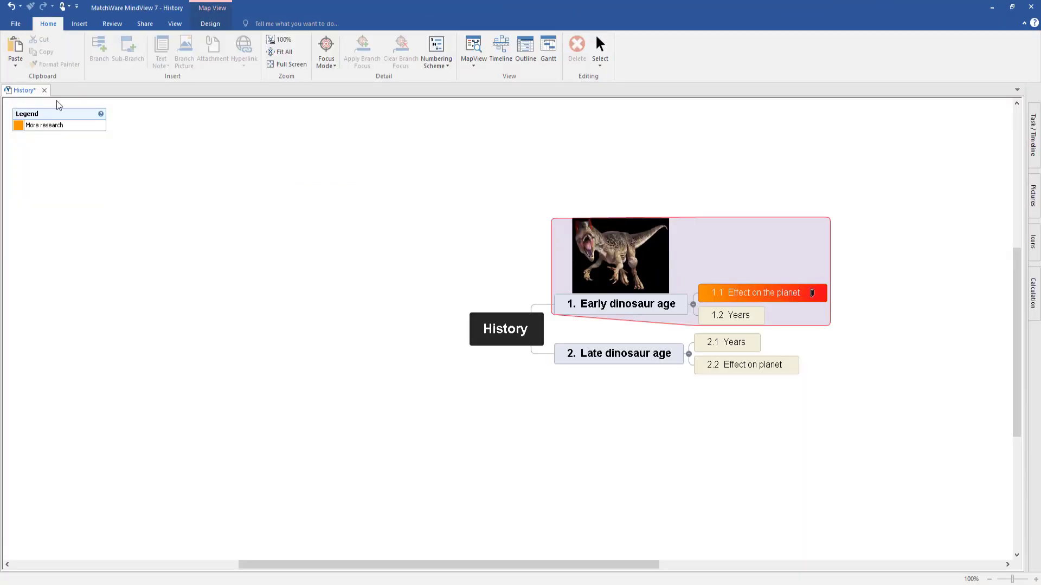
# Step: Look at the save locations offered for the History map in MindView and return to the map
pyautogui.click(15, 23)
pyautogui.click(19, 133)
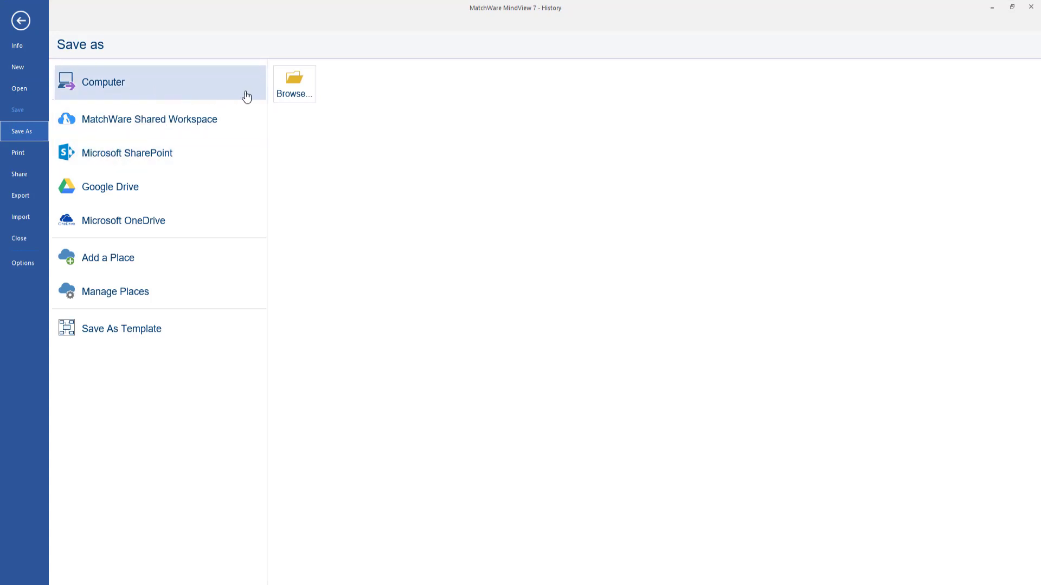
pyautogui.click(24, 21)
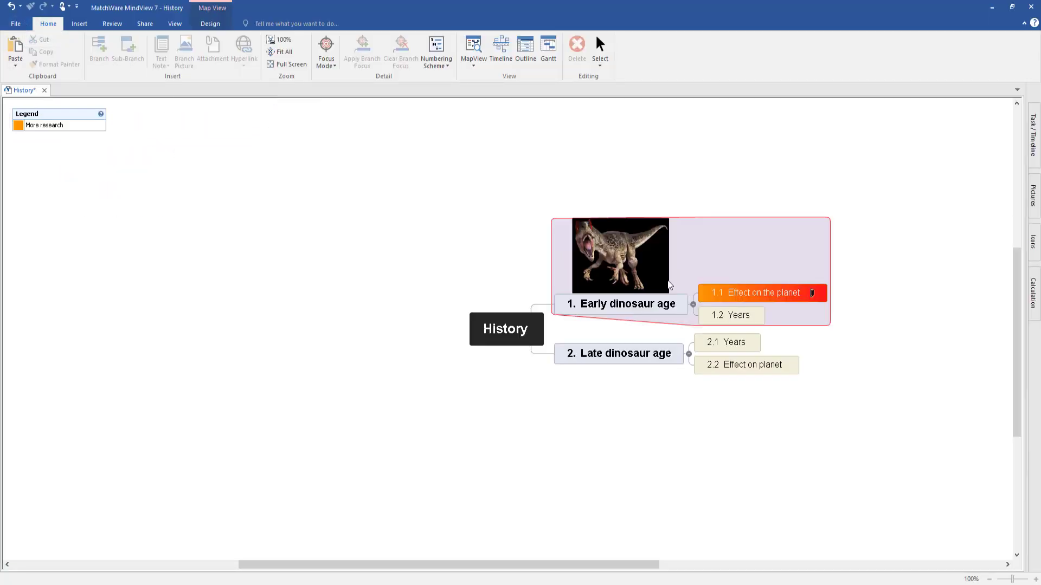
# Step: Delete the "Effect on planet" sub-branch under "Late dinosaur age"
pyautogui.click(714, 341)
pyautogui.click(726, 366)
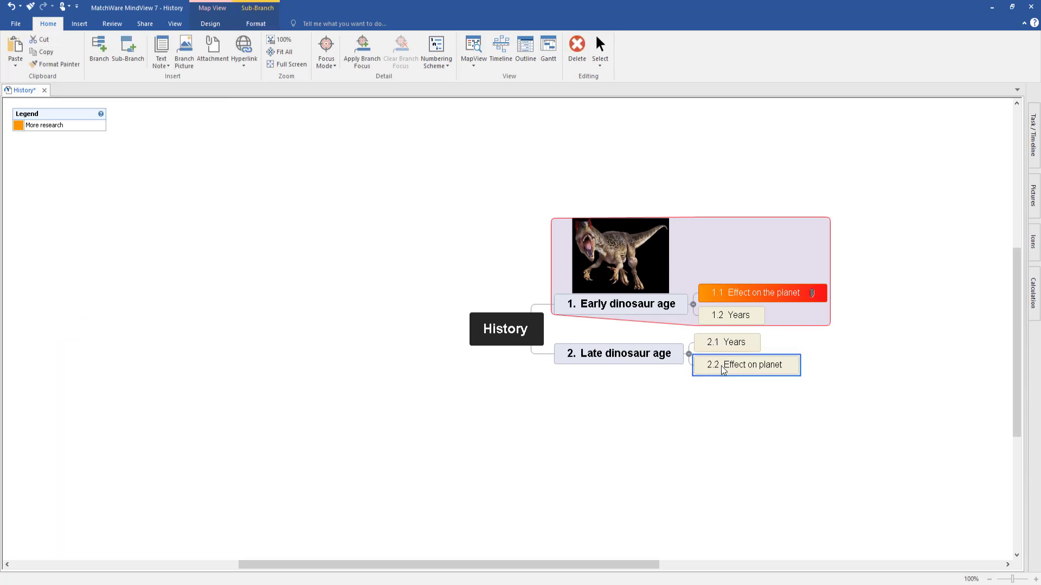
pyautogui.press('Delete')
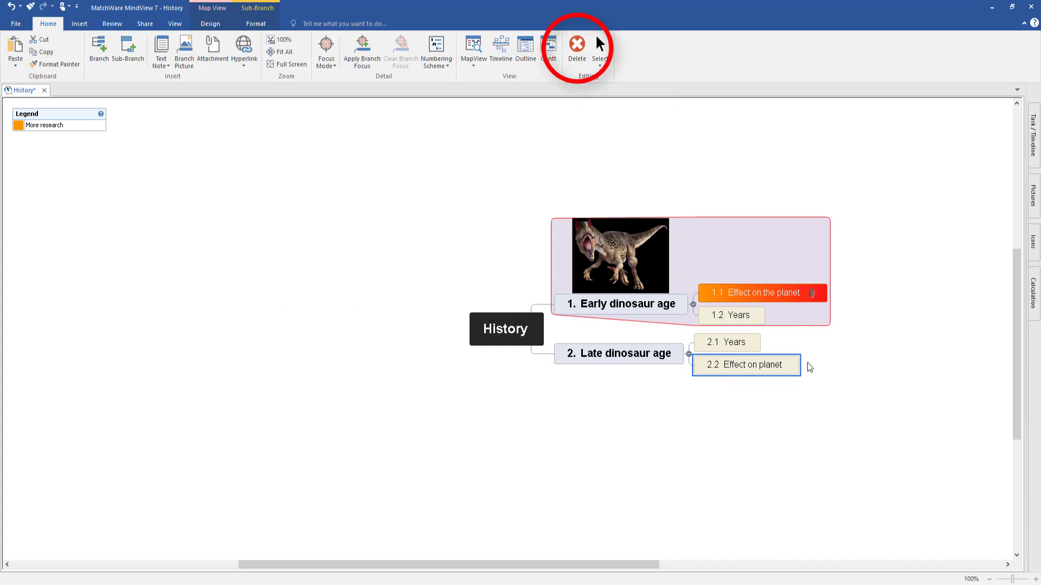
pyautogui.press('Delete')
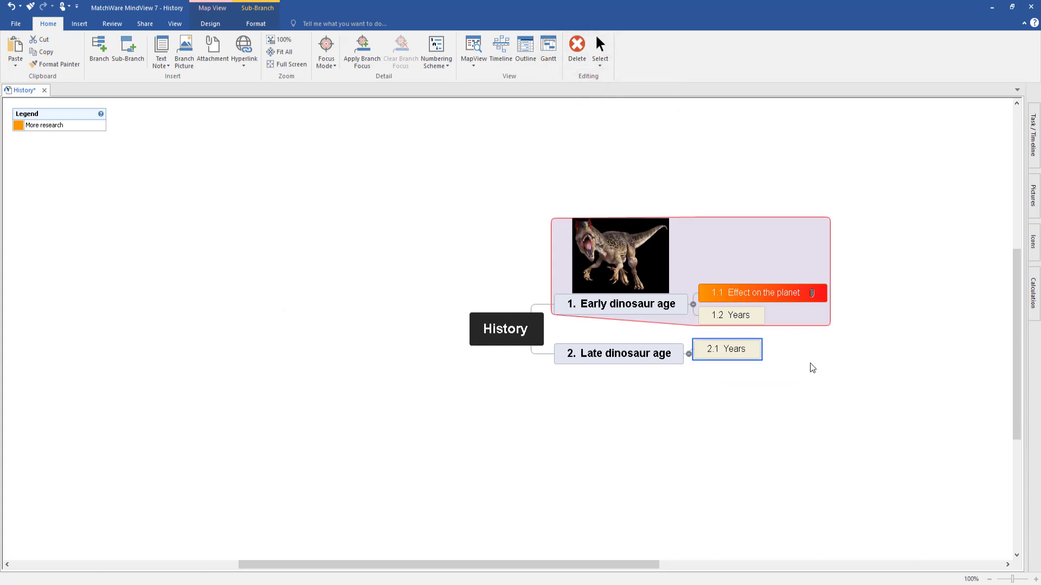